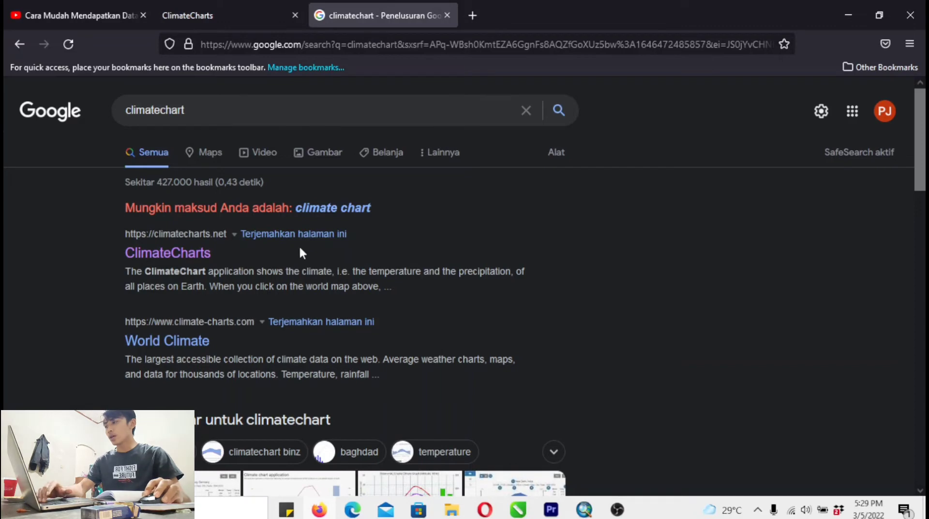
Open the ClimateCharts site from the search results and accept all of its cookies.
click(207, 262)
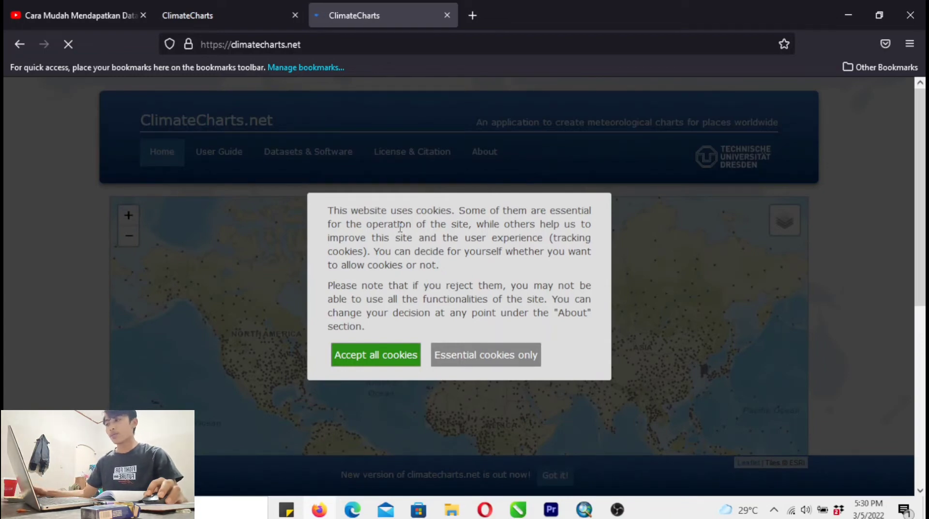
click(389, 361)
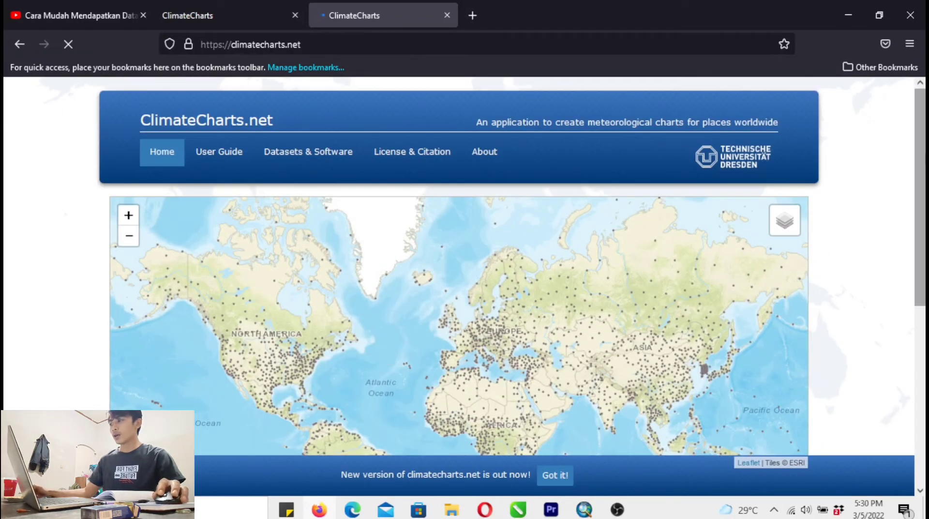
scroll(901, 312, down, 5)
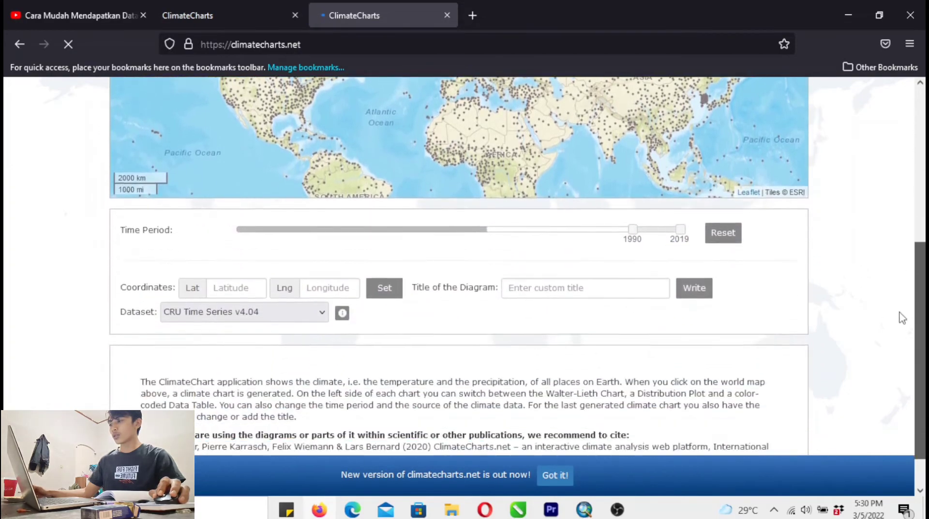
scroll(901, 320, up, 8)
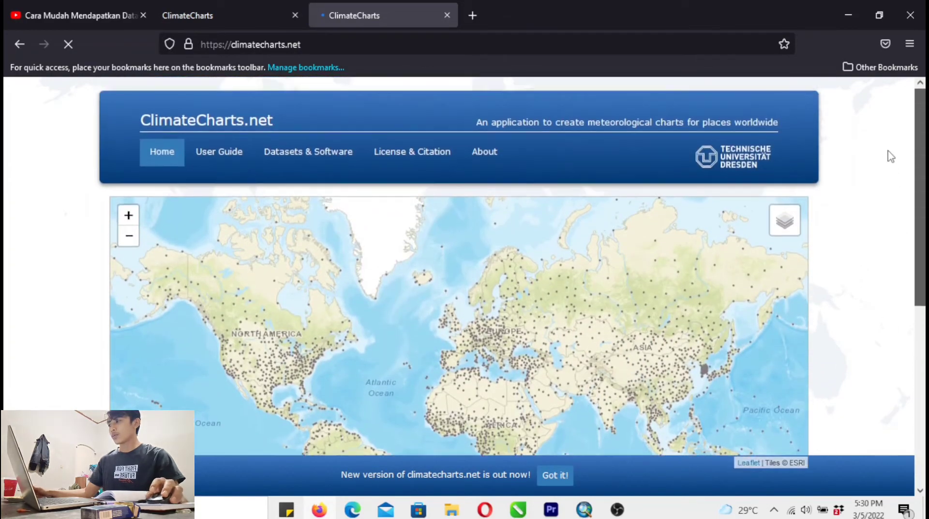
click(167, 157)
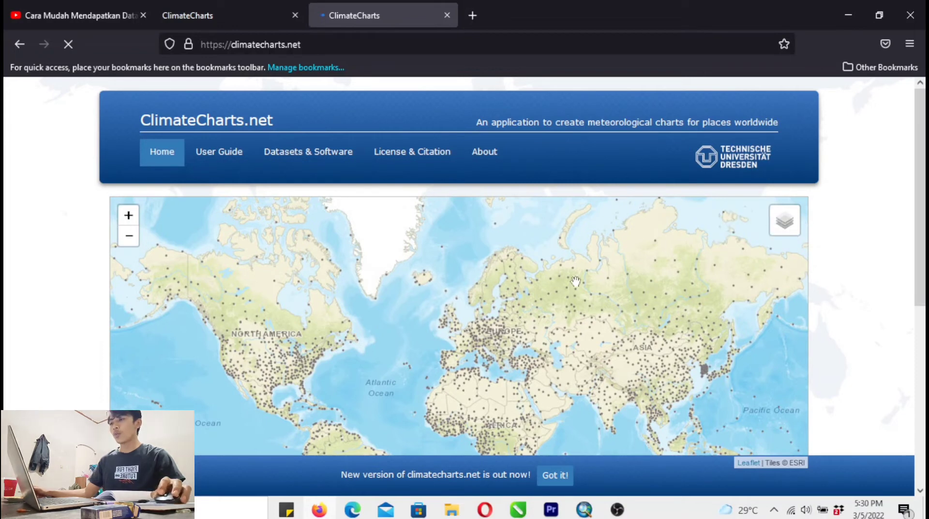
Try the OpenStreetMap base layer on the world map and return to the ESRI layer.
scroll(919, 218, down, 2)
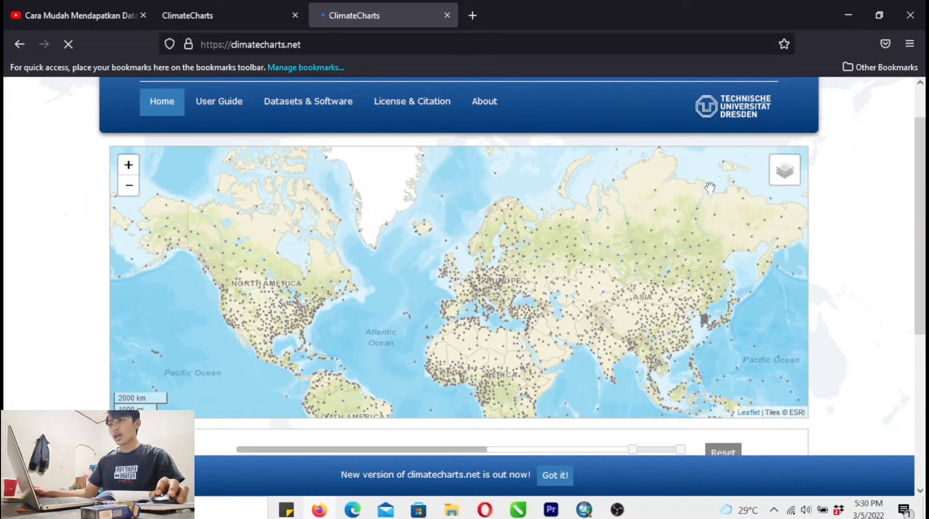
mouse_move(783, 178)
click(754, 188)
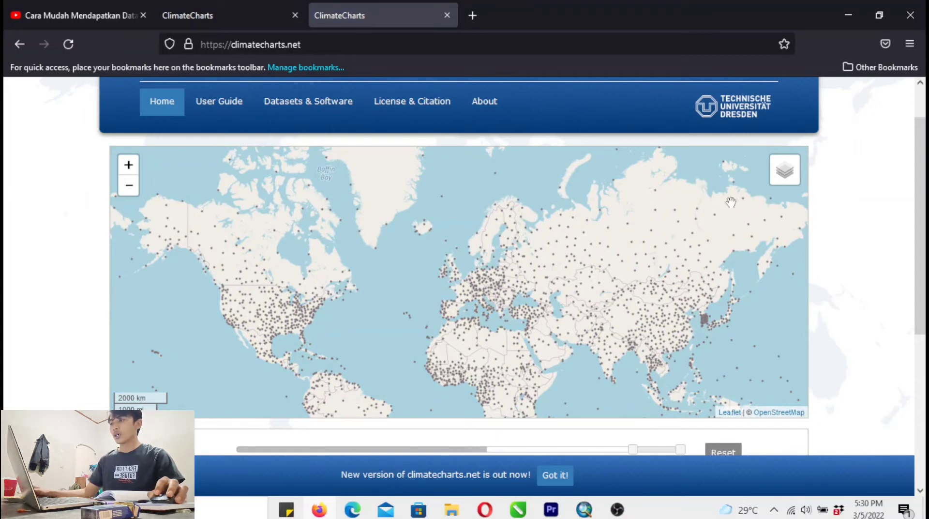
drag(711, 226, 697, 200)
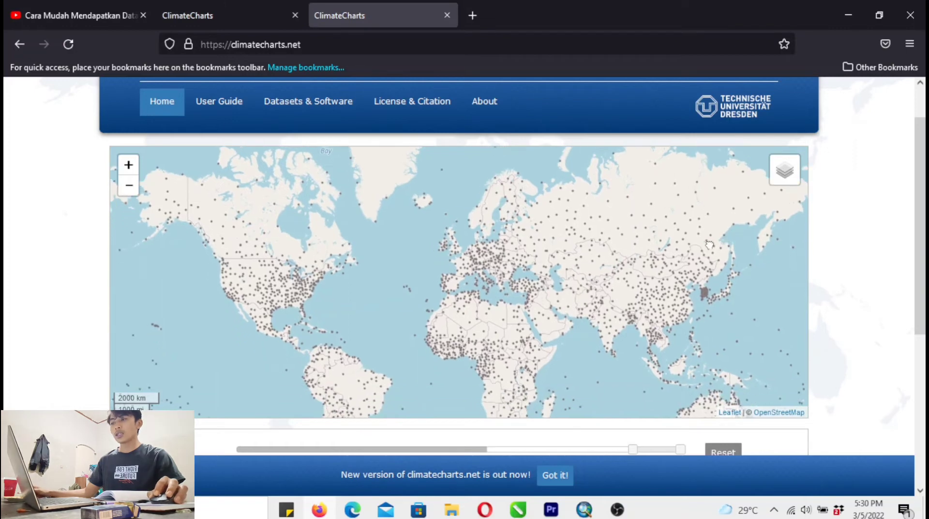
drag(677, 241, 683, 190)
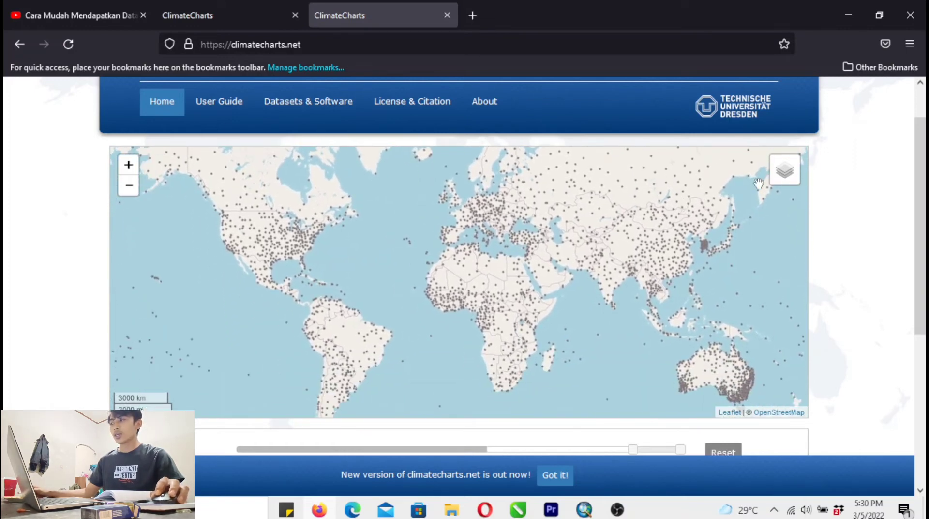
mouse_move(789, 176)
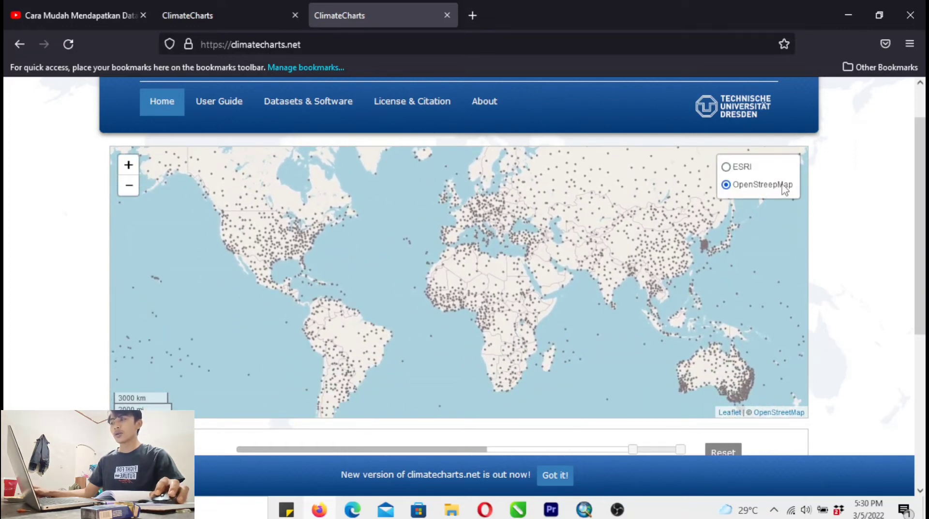
click(749, 173)
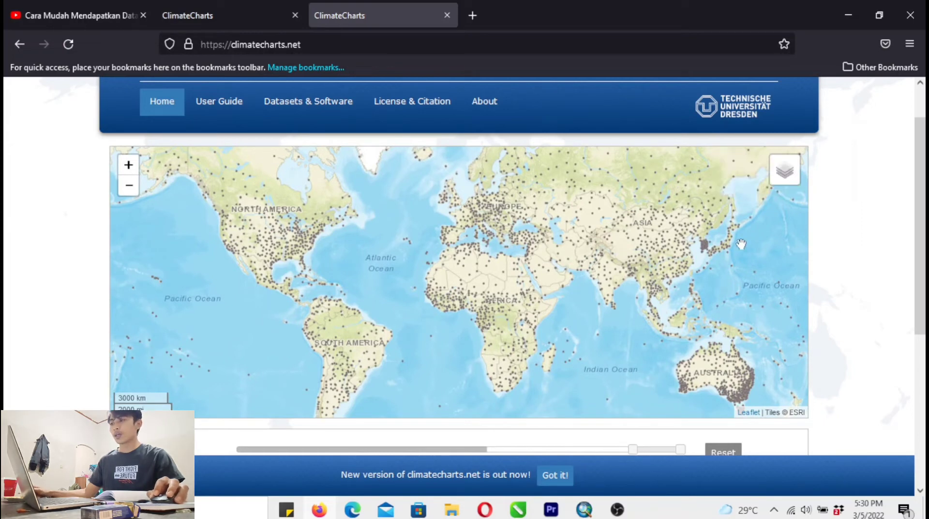
drag(598, 226, 593, 200)
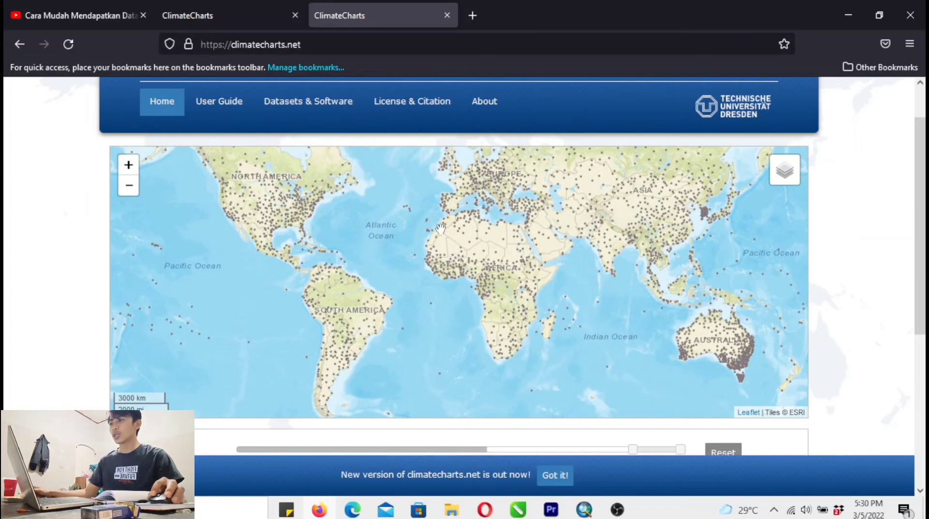
Set the chart dataset to University of Delaware Air Temperature and Precipitation v5.01.
scroll(386, 164, up, 2)
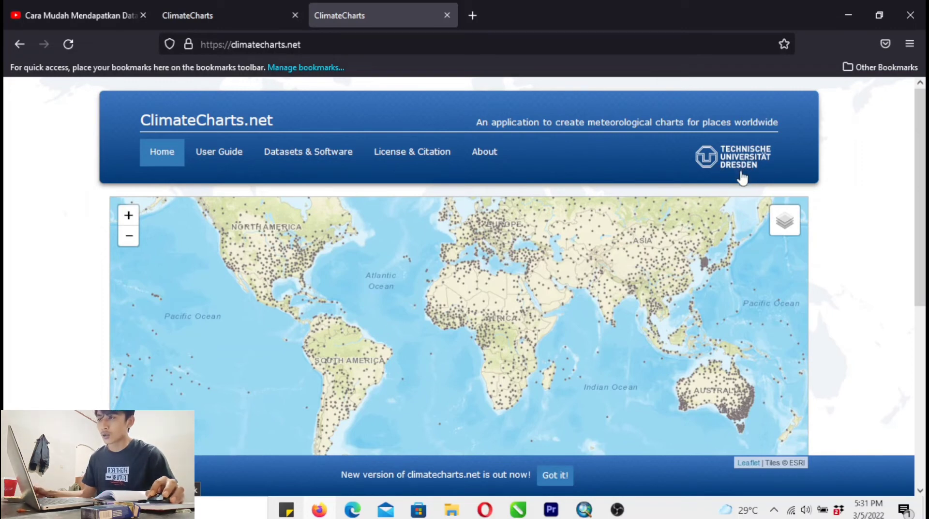
drag(921, 183, 925, 363)
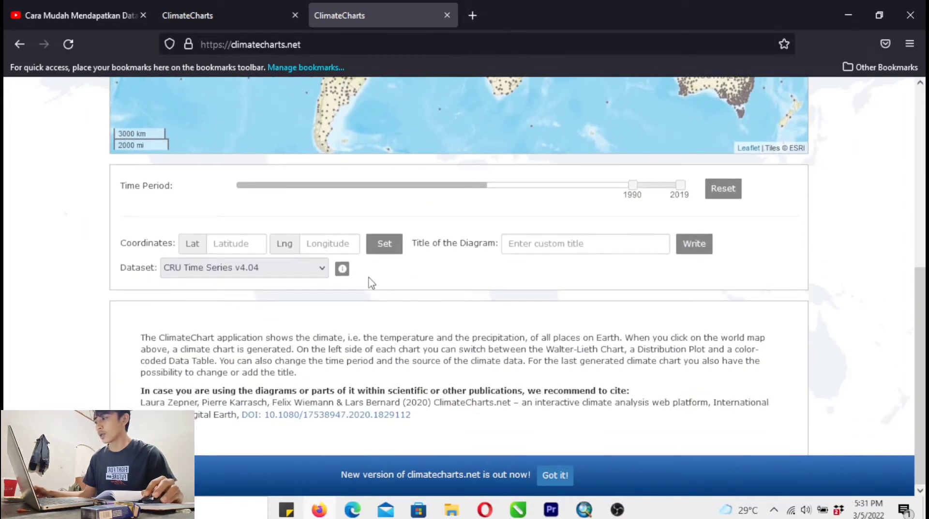
click(308, 272)
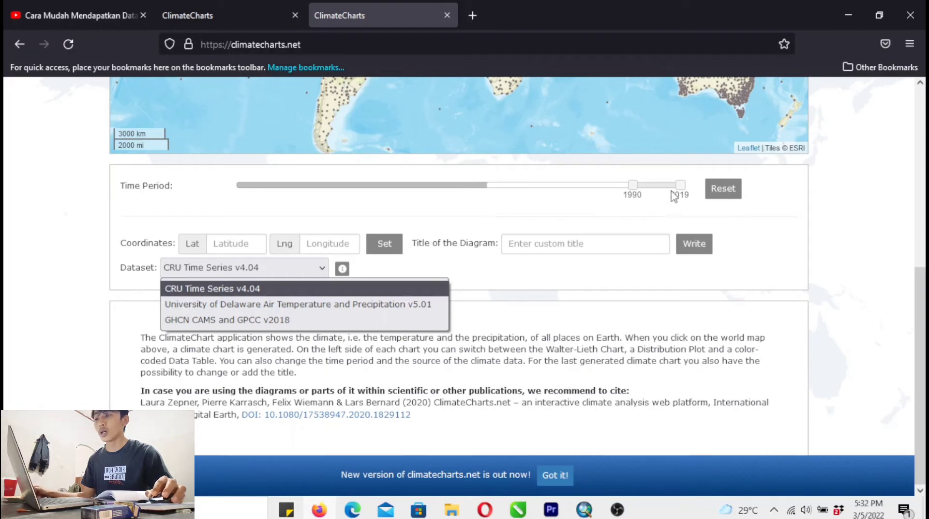
click(409, 303)
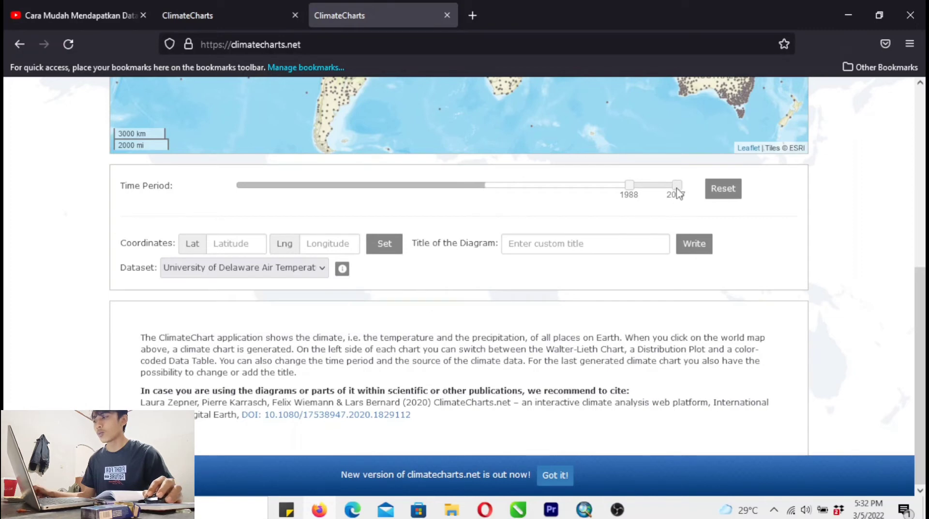
Set the chart dataset to GHCN CAMS and GPCC v2018.
click(320, 267)
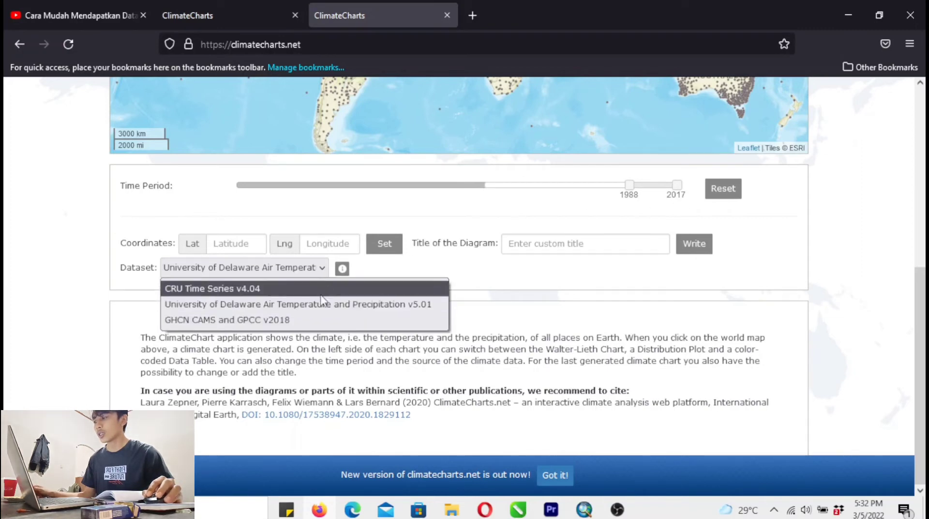
click(323, 324)
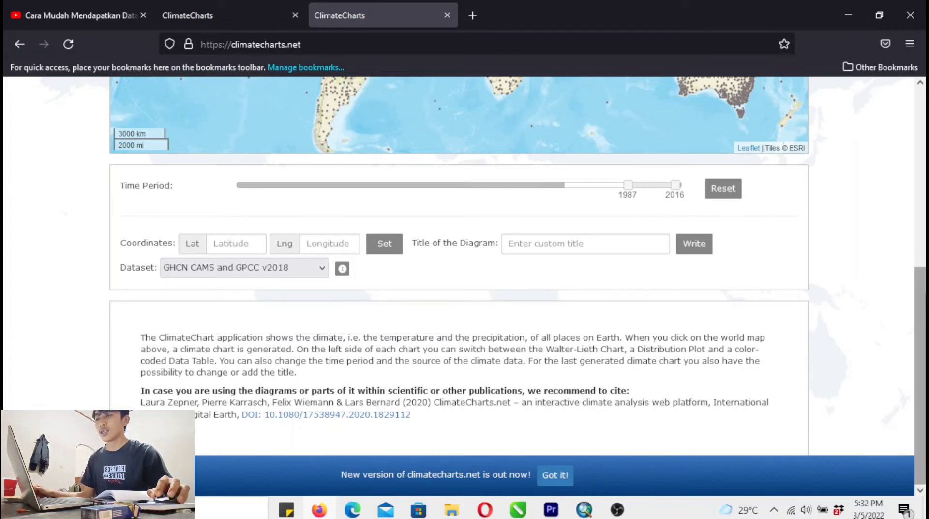
scroll(895, 167, up, 5)
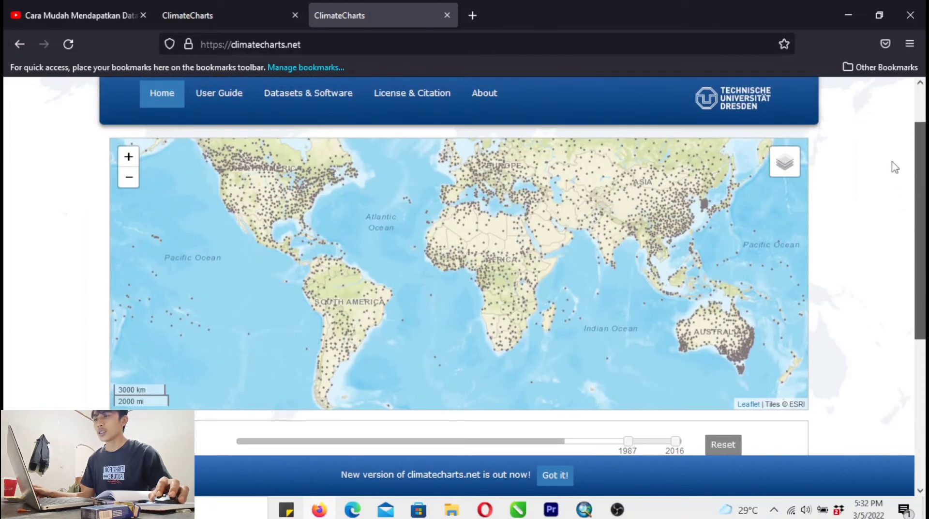
scroll(894, 167, down, 3)
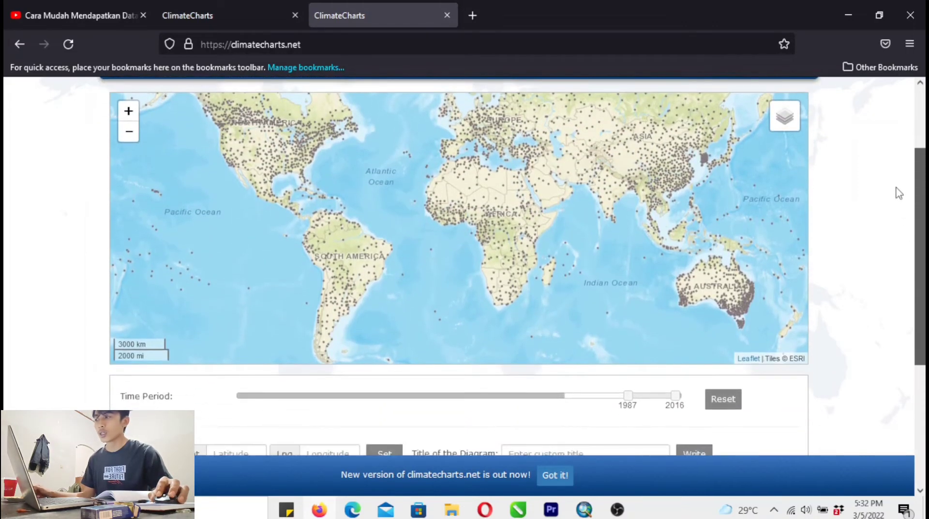
scroll(902, 273, down, 2)
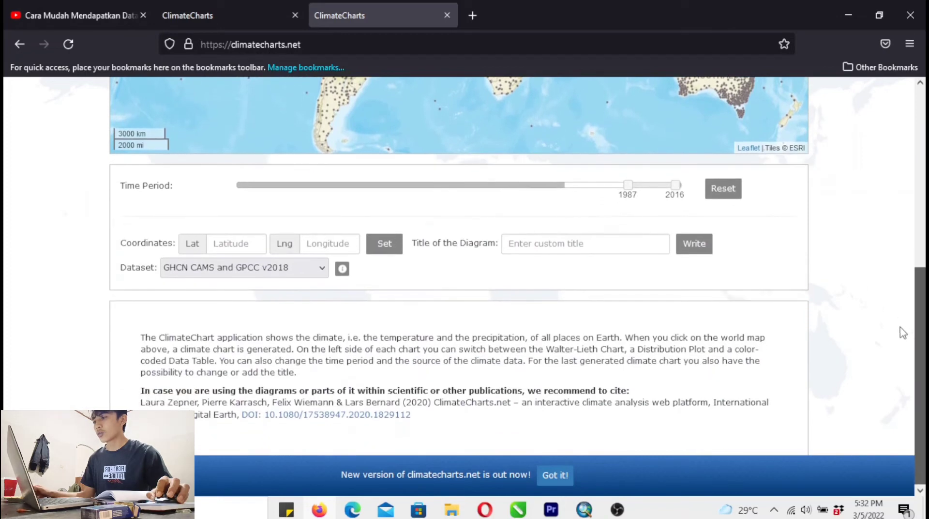
scroll(920, 218, up, 4)
scroll(921, 203, down, 5)
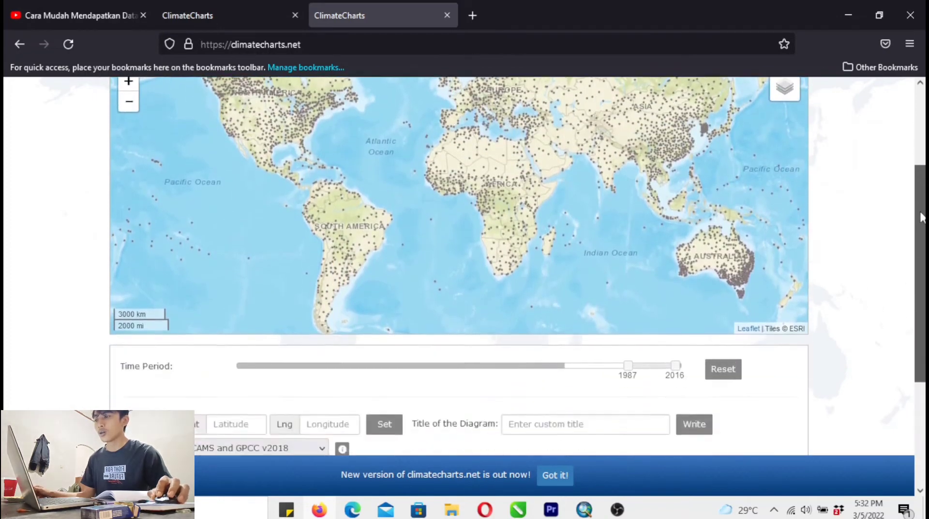
scroll(924, 227, up, 2)
scroll(924, 218, up, 4)
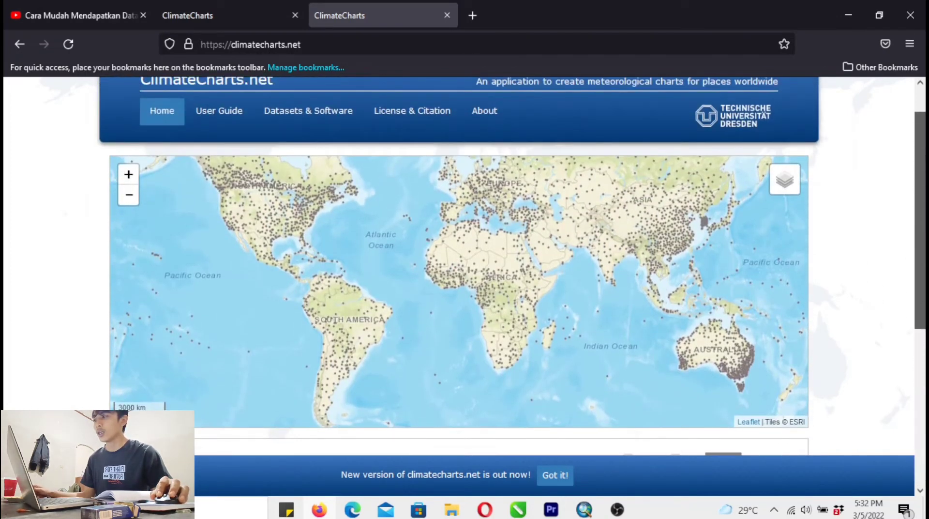
scroll(924, 183, down, 1)
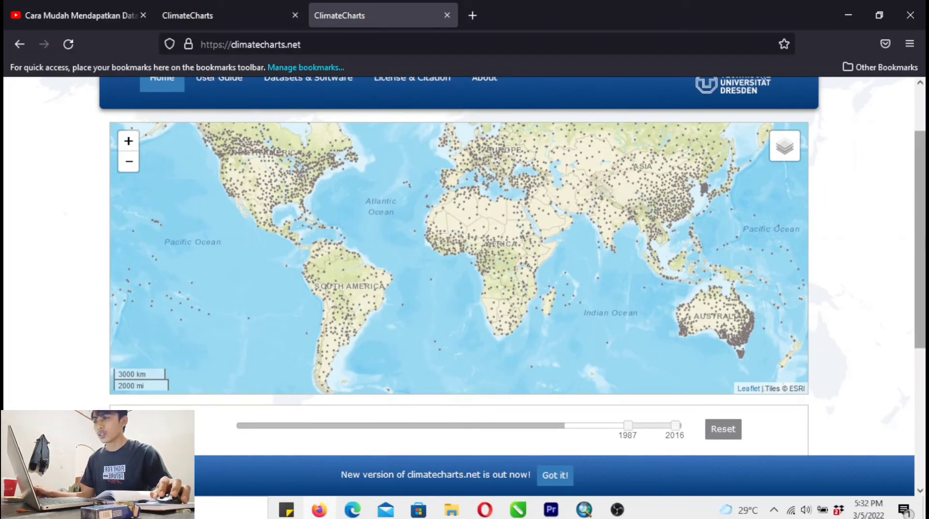
scroll(921, 198, up, 2)
scroll(921, 198, down, 2)
drag(556, 261, 548, 273)
drag(573, 181, 490, 136)
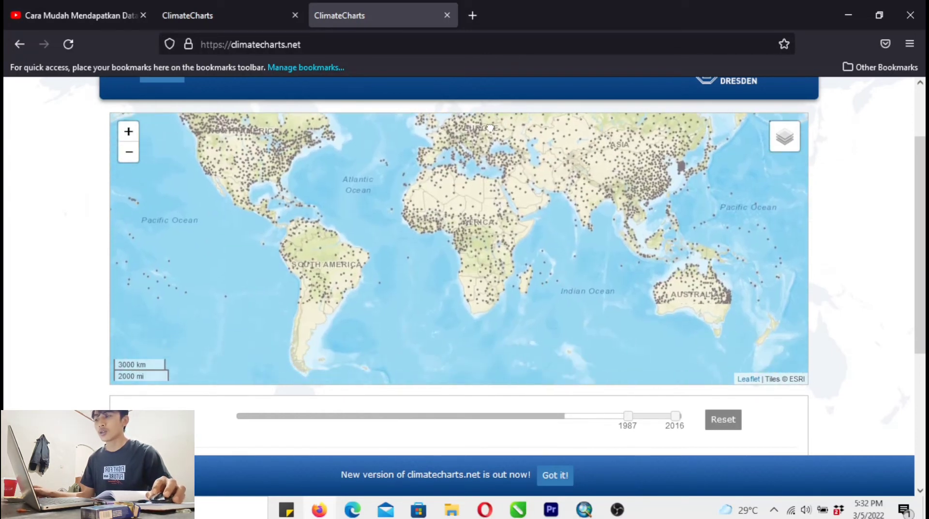
drag(581, 288, 577, 180)
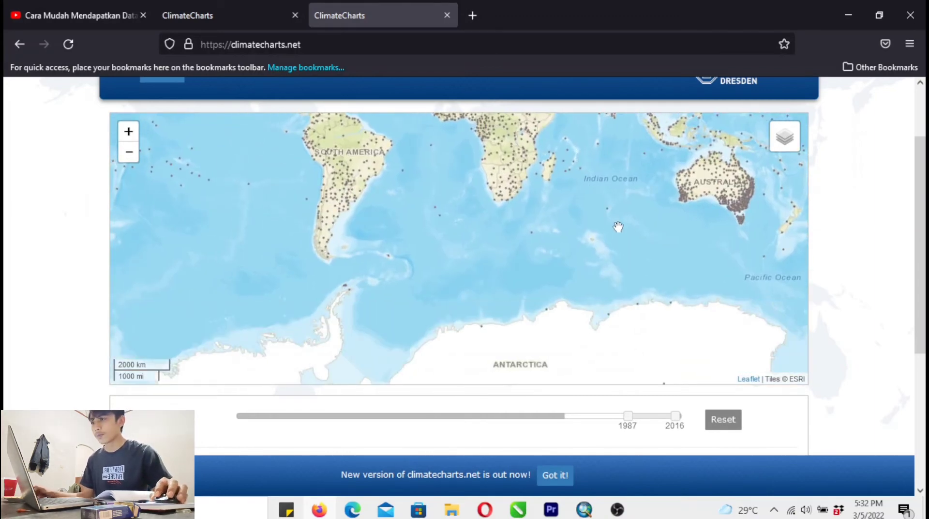
drag(717, 206, 710, 274)
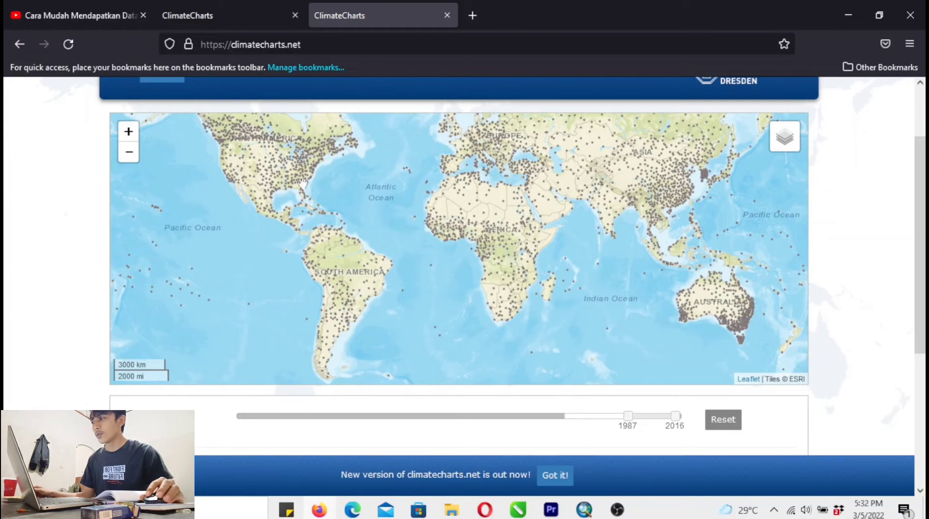
Try to zoom in on the world map and follow it eastward from Africa across the Indian Ocean.
click(128, 131)
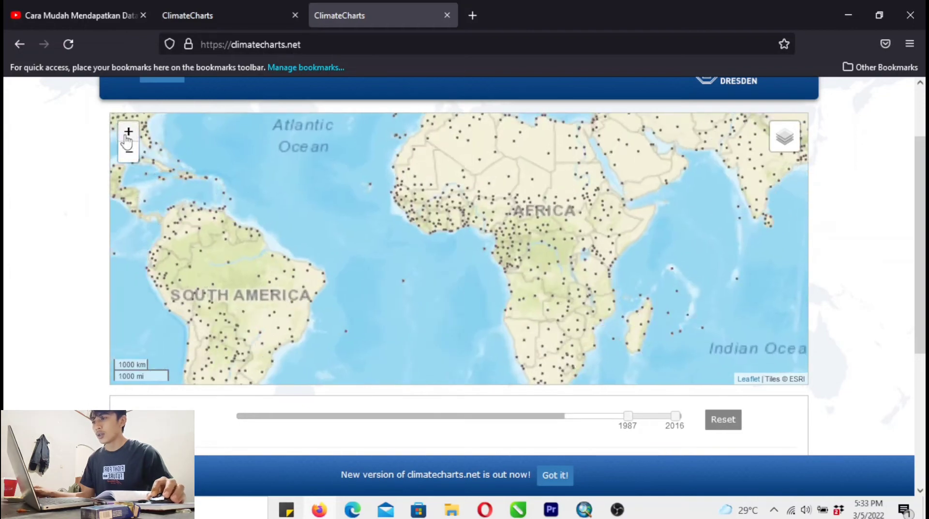
click(128, 131)
drag(557, 241, 384, 162)
drag(581, 280, 453, 200)
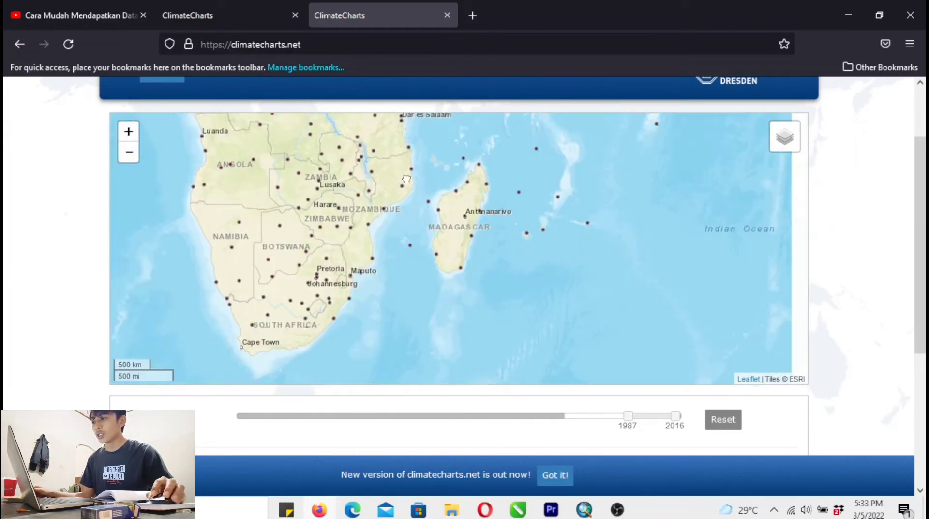
drag(602, 307, 497, 156)
drag(653, 300, 545, 182)
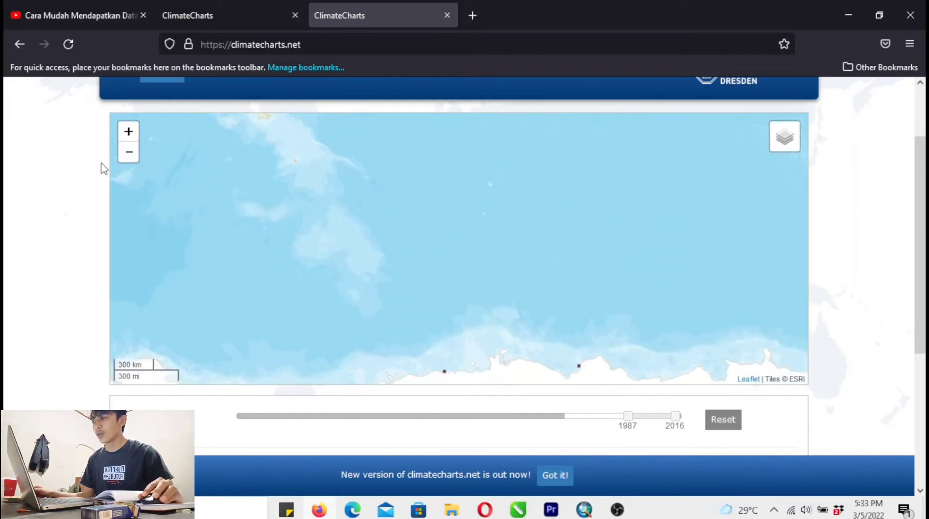
click(128, 152)
drag(406, 224, 616, 284)
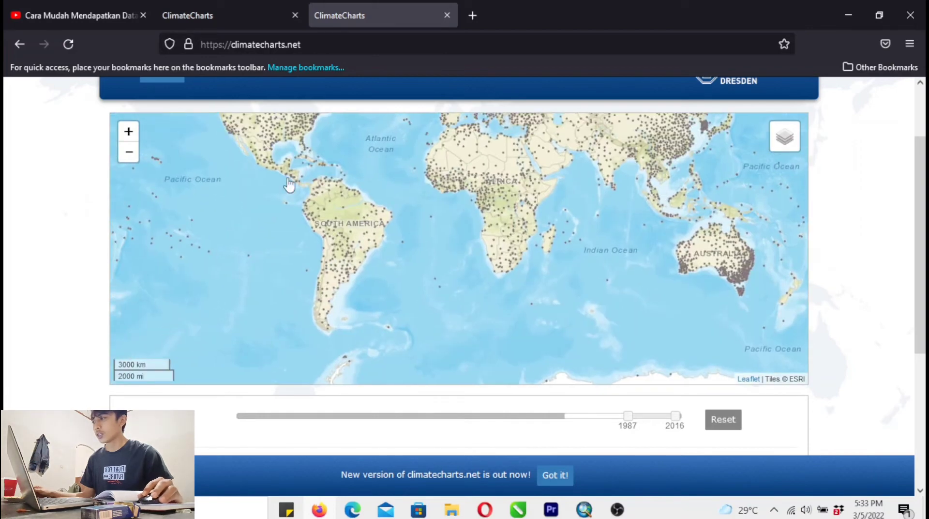
Bring the Indonesian archipelago into close view on the map so its individual weather stations can be examined.
click(128, 132)
click(132, 135)
click(131, 135)
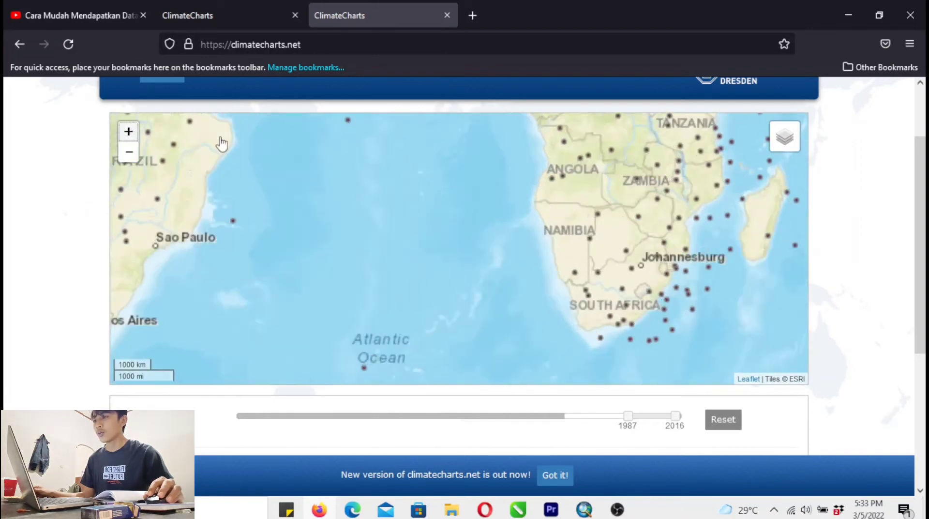
drag(549, 166, 193, 216)
drag(578, 223, 376, 212)
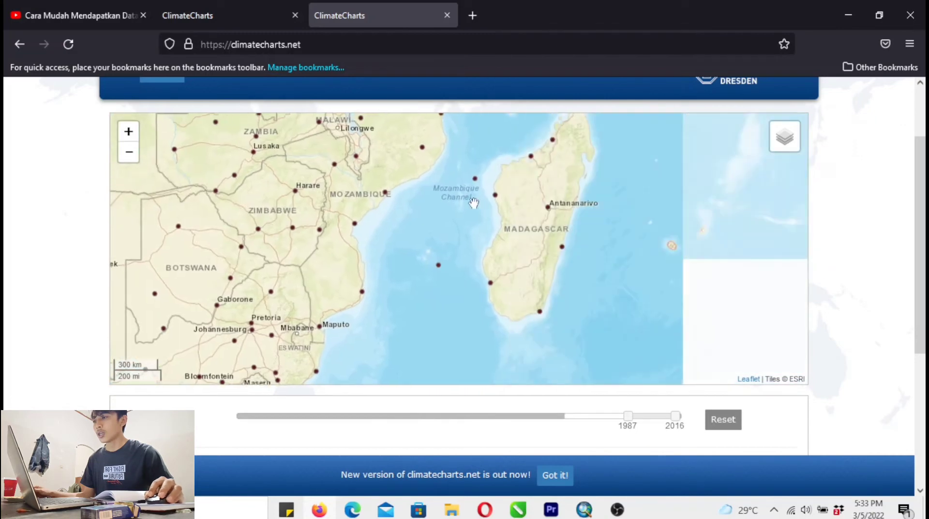
drag(632, 196, 494, 208)
drag(663, 218, 533, 257)
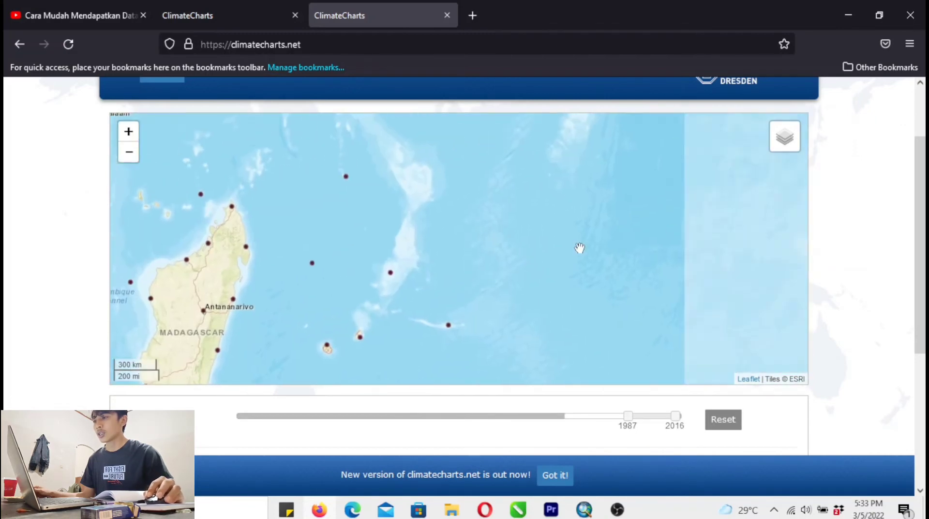
drag(658, 242, 523, 275)
drag(629, 218, 526, 242)
drag(656, 243, 546, 294)
drag(769, 234, 539, 307)
drag(576, 271, 523, 291)
drag(652, 269, 627, 269)
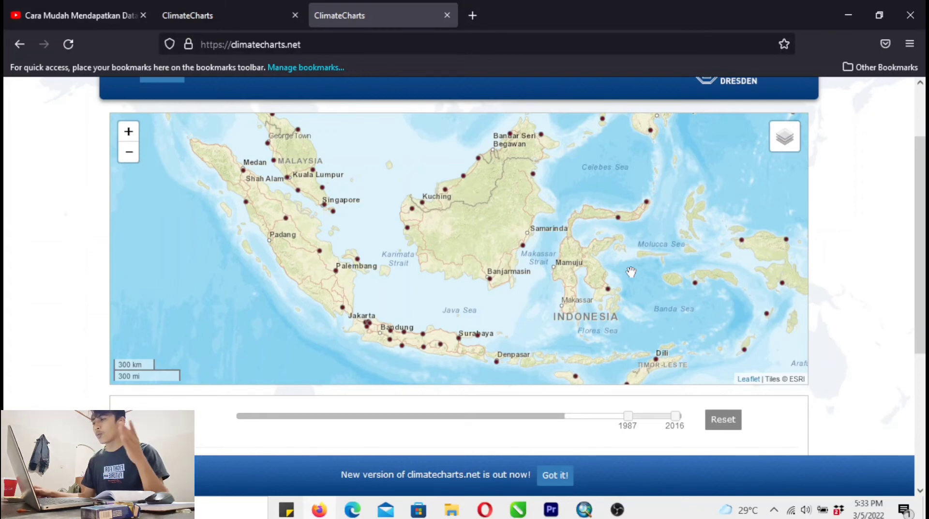
Survey the weather stations on the map across Sumatra, the Malay Peninsula, Kalimantan, Sulawesi and the southern Philippines.
drag(631, 272, 605, 267)
drag(672, 255, 617, 227)
drag(558, 263, 605, 265)
drag(326, 172, 348, 230)
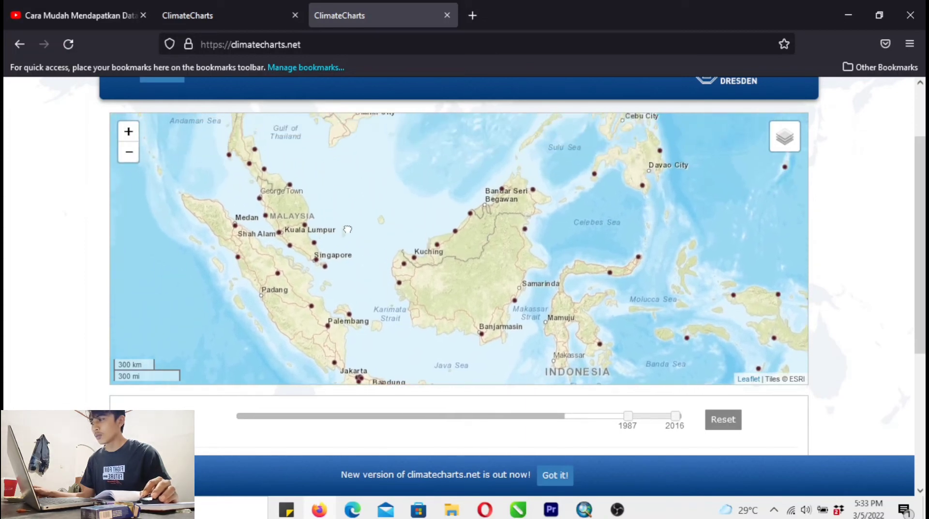
drag(443, 220, 447, 262)
drag(519, 239, 496, 208)
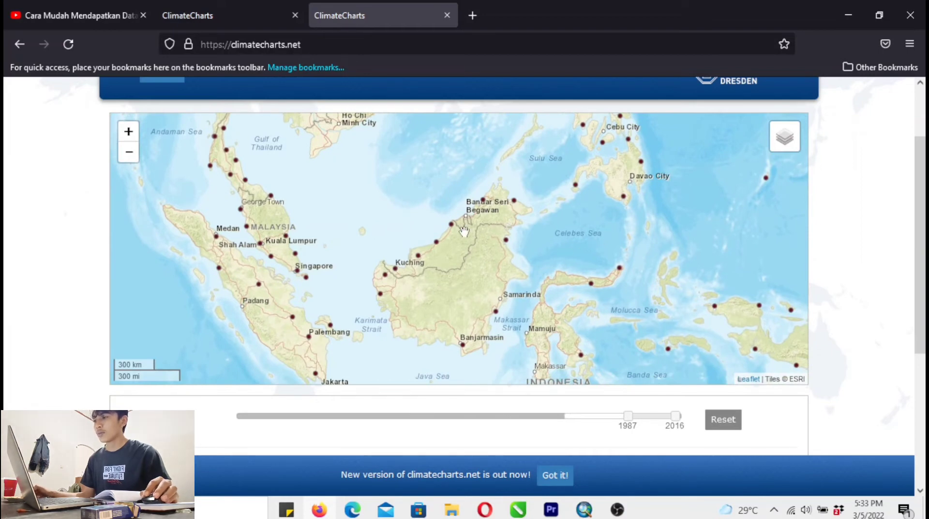
mouse_move(524, 249)
mouse_down()
mouse_move(528, 272)
mouse_move(514, 237)
mouse_up()
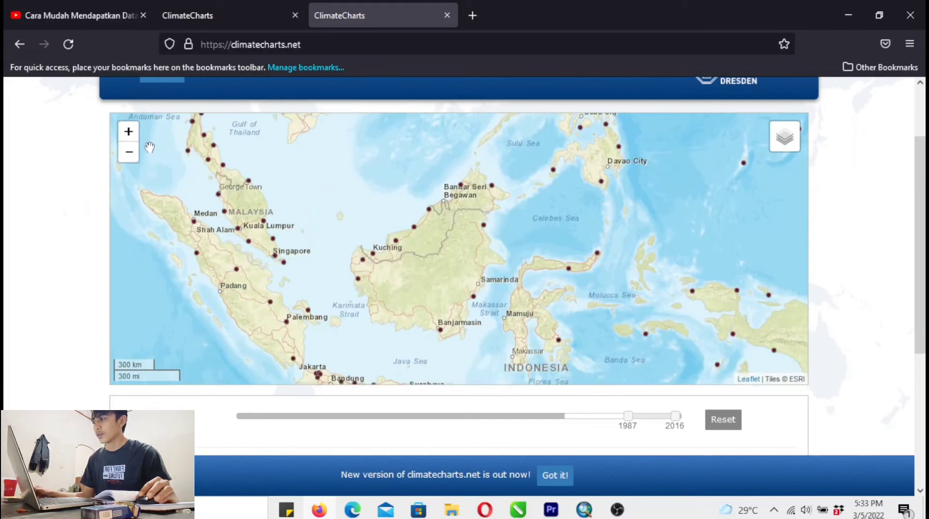
Bring the East Kalimantan coast into close view and follow it northward from Samarinda to the North Kalimantan border.
click(130, 134)
click(132, 138)
drag(537, 261, 495, 199)
drag(495, 237, 445, 221)
click(129, 134)
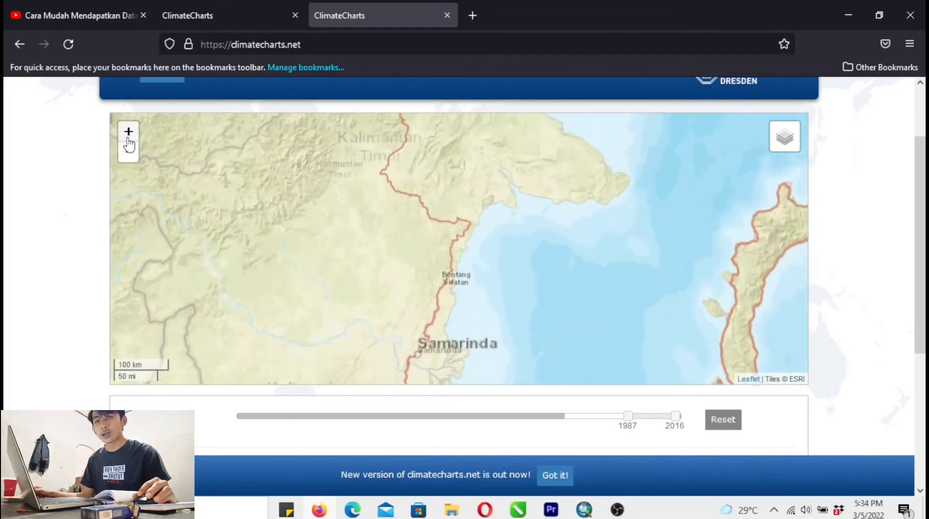
drag(407, 173, 417, 269)
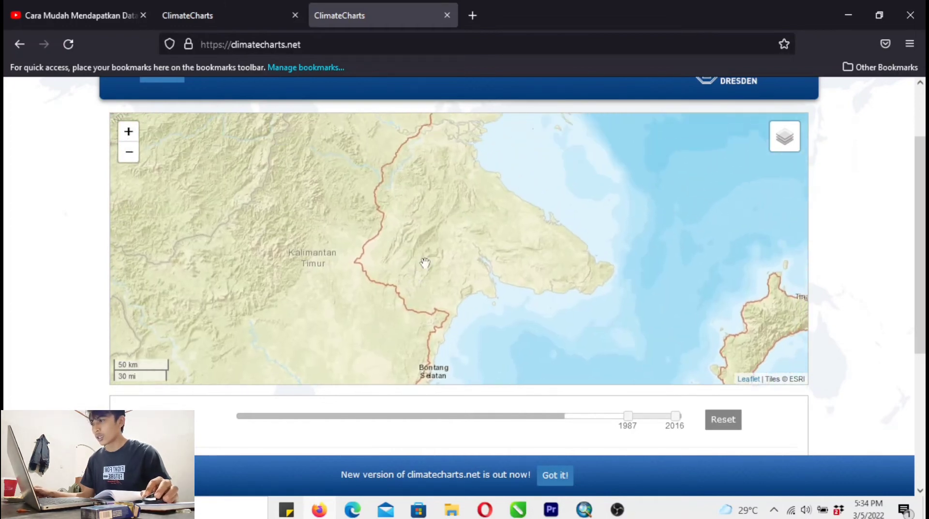
drag(552, 247, 556, 294)
drag(508, 234, 512, 264)
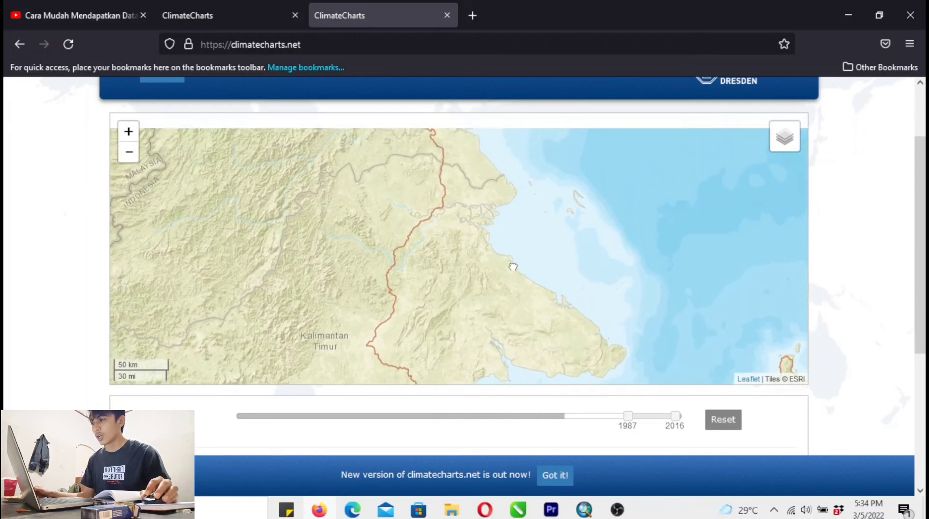
drag(493, 217, 490, 247)
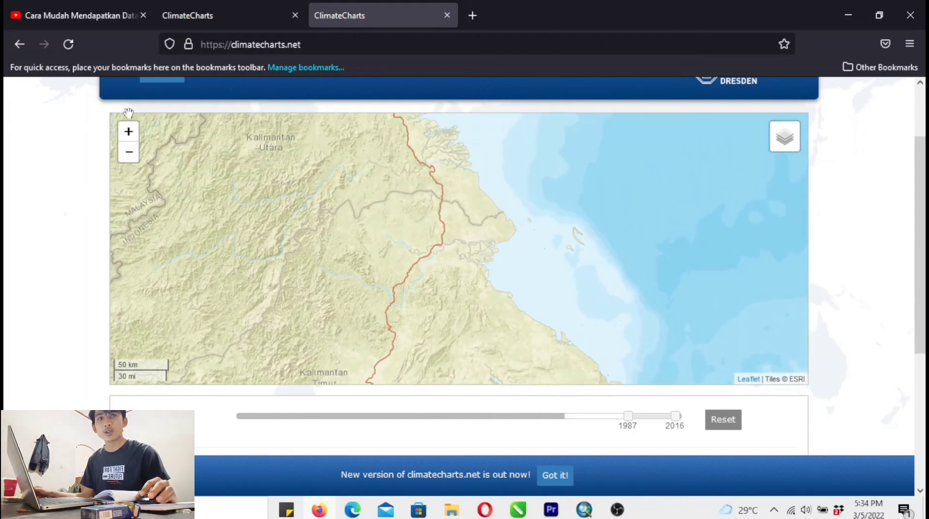
Select the climate cell covering the river delta near Pegat, East Kalimantan, and create its climate charts for 1987–2016.
click(128, 131)
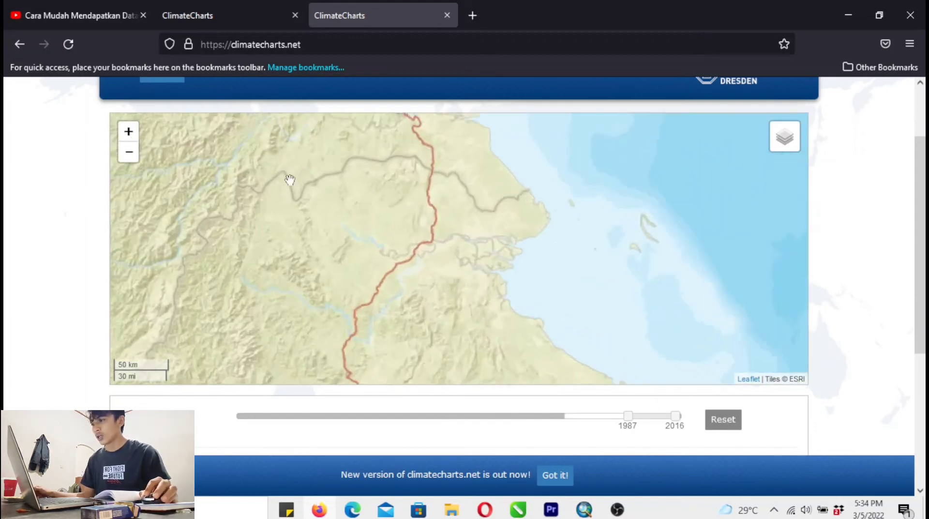
drag(474, 234, 543, 222)
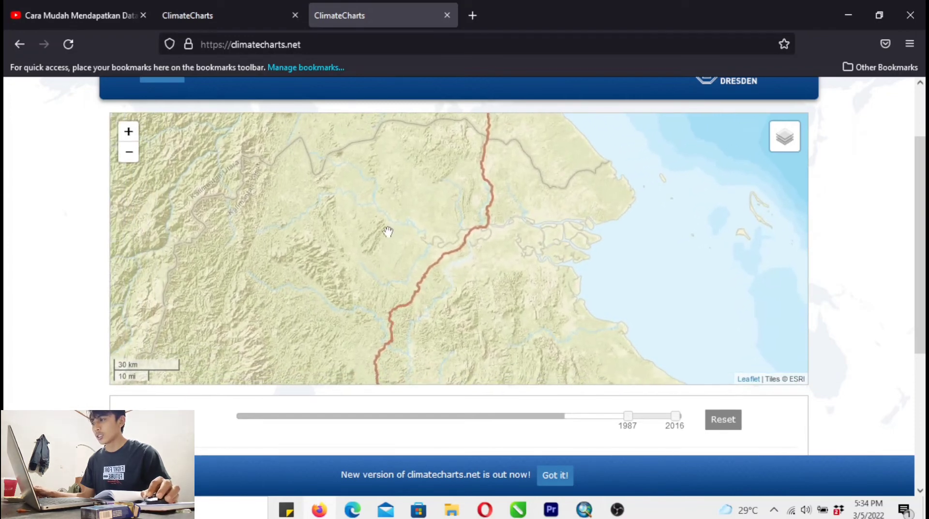
drag(387, 231, 463, 228)
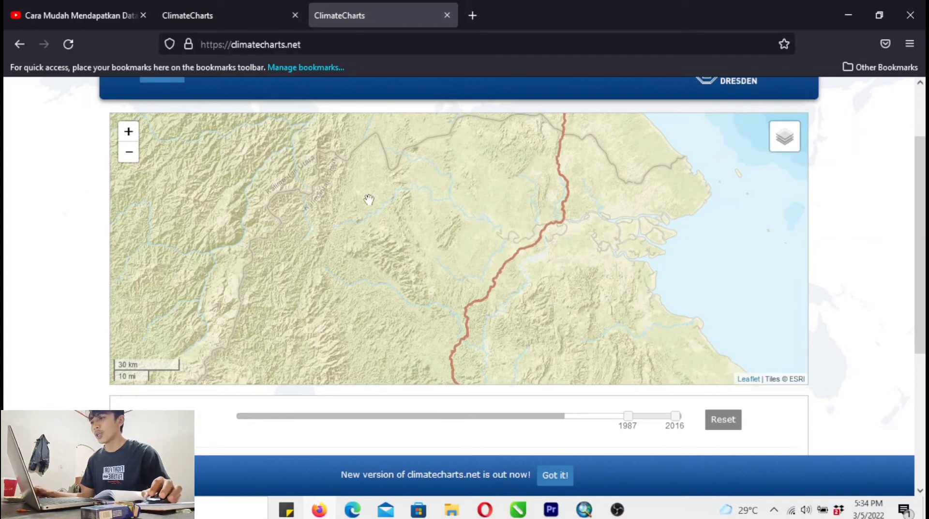
drag(596, 232, 530, 264)
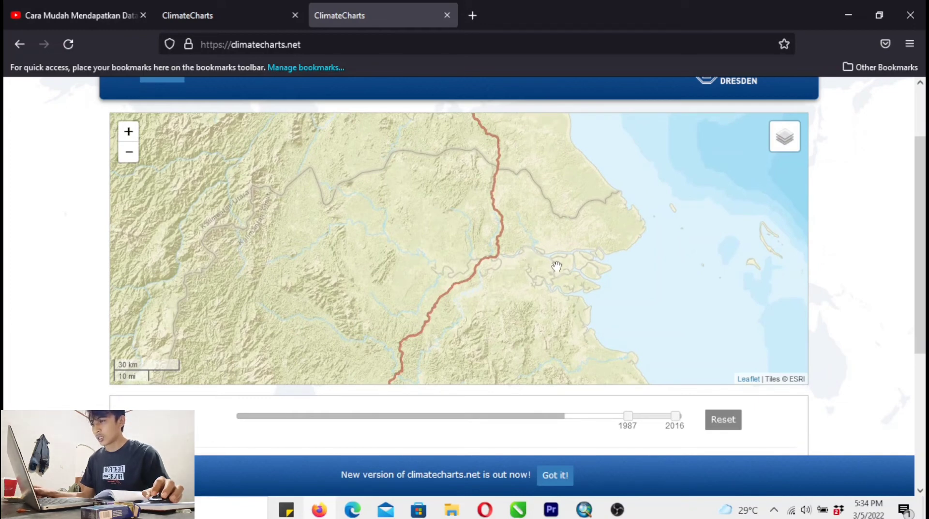
drag(564, 278, 563, 237)
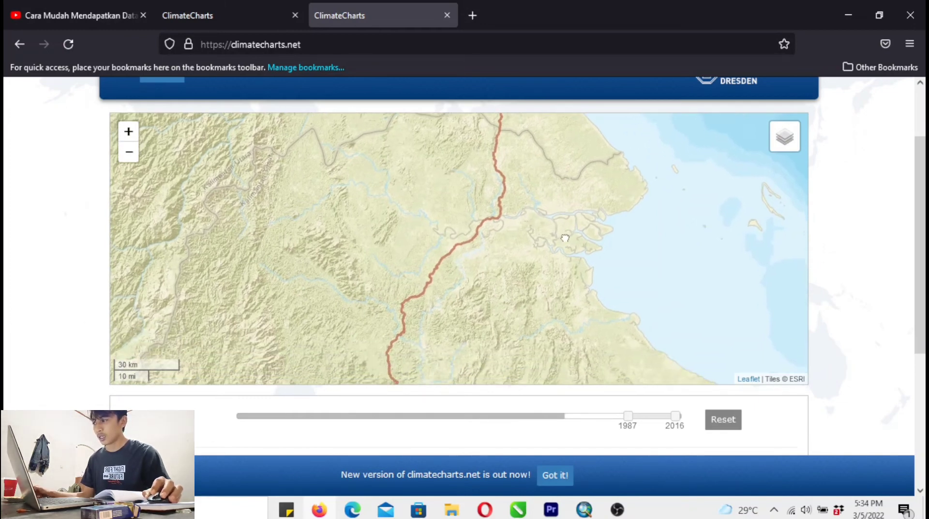
click(128, 131)
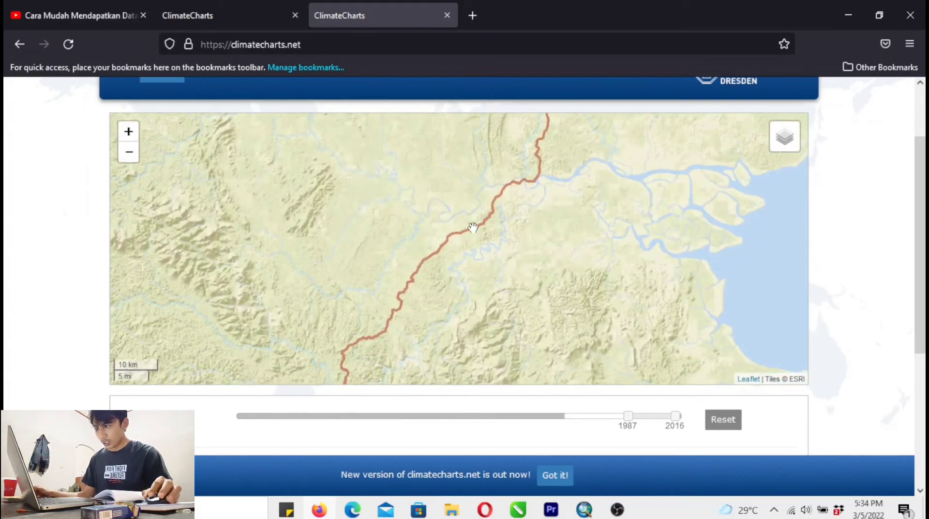
drag(646, 217, 501, 242)
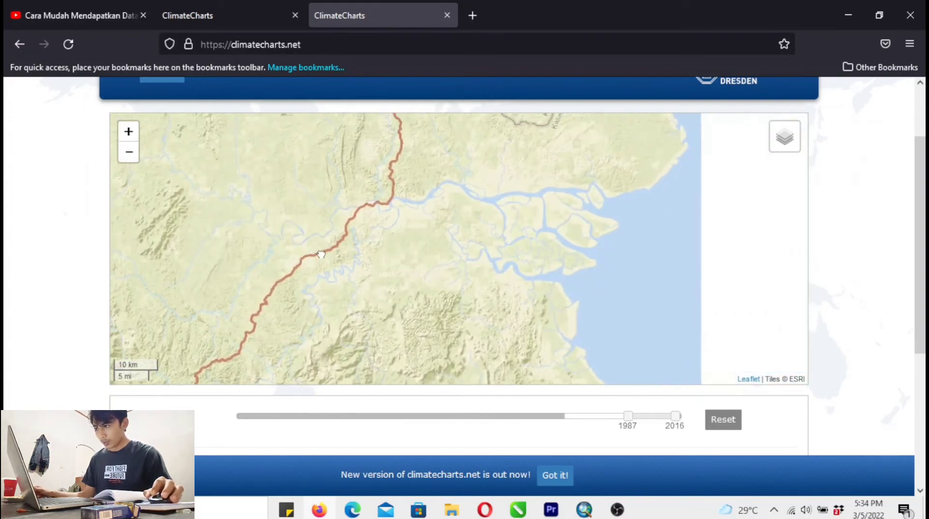
click(538, 246)
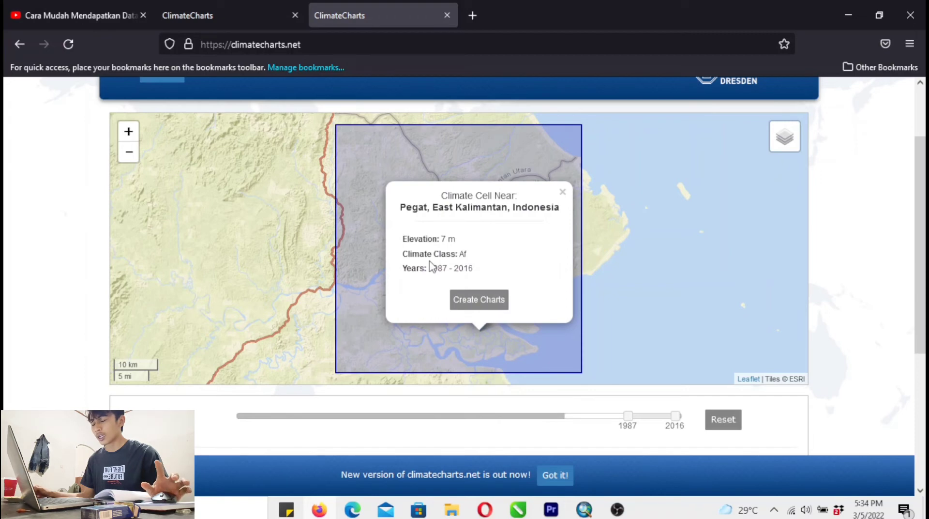
click(479, 310)
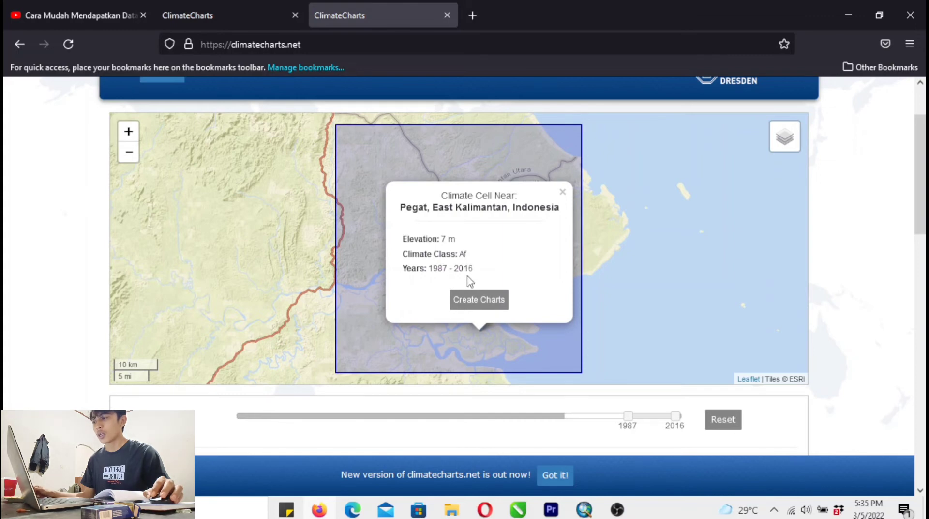
drag(917, 193, 917, 338)
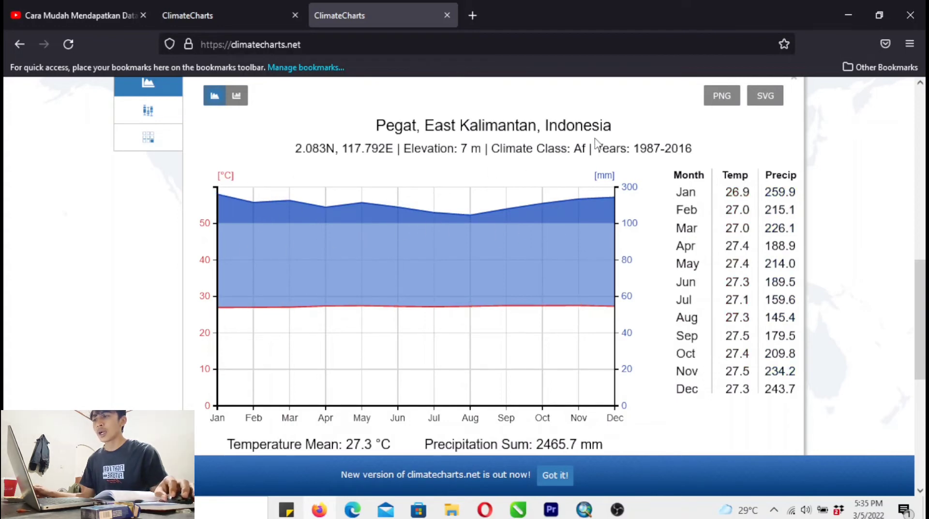
Try to extend the end of the charts' time period beyond 2016.
scroll(901, 209, up, 4)
scroll(901, 209, up, 1)
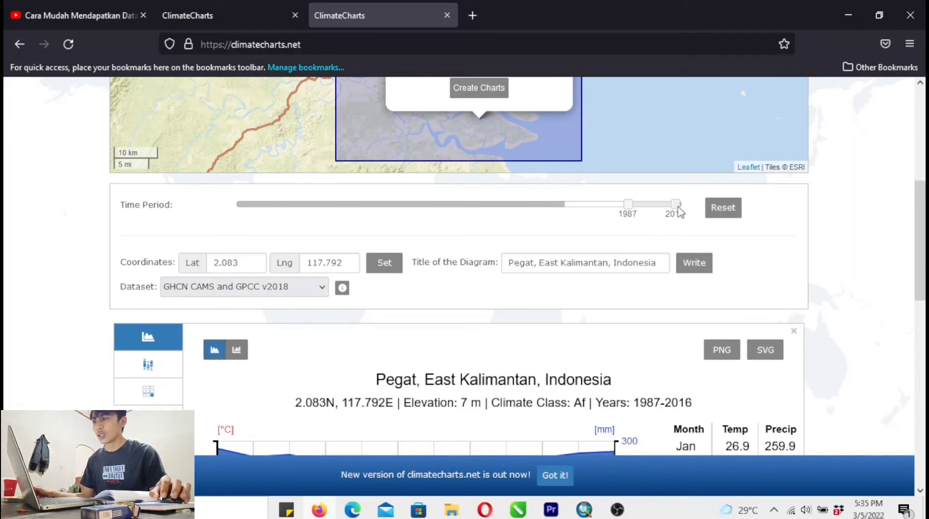
drag(702, 206, 698, 206)
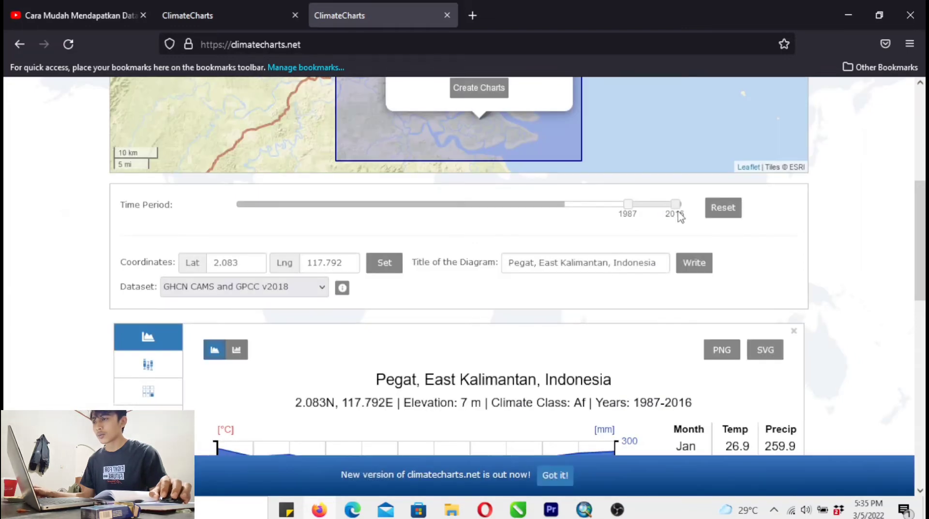
click(691, 207)
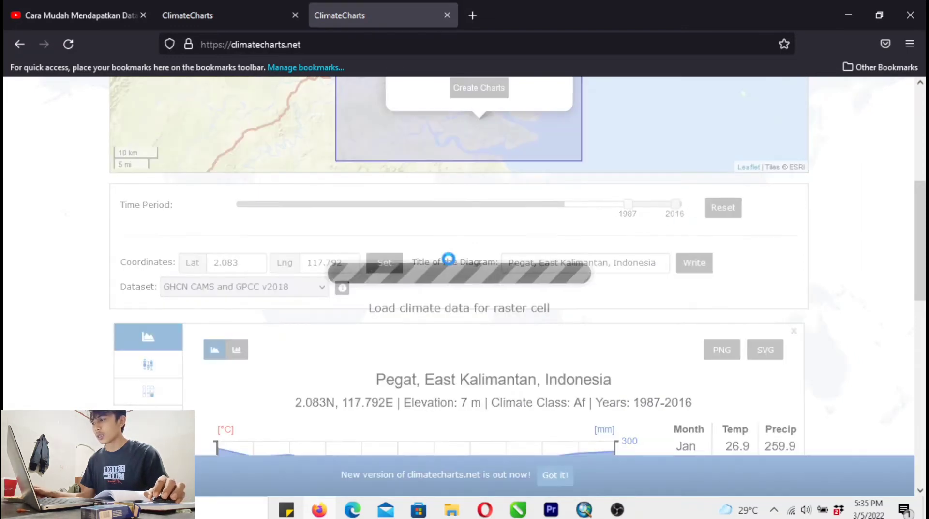
Switch the dataset to CRU Time Series v4.04 and set the time period to 2018–2019.
click(318, 293)
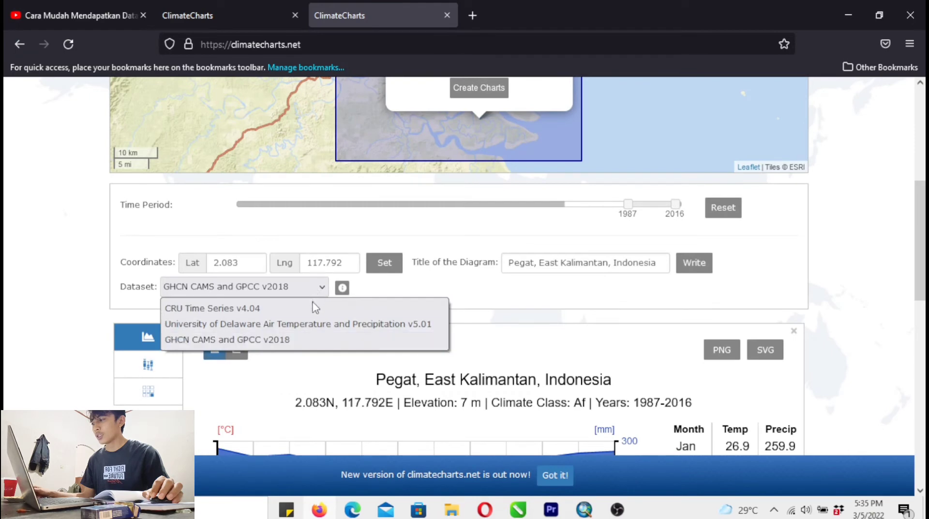
click(312, 306)
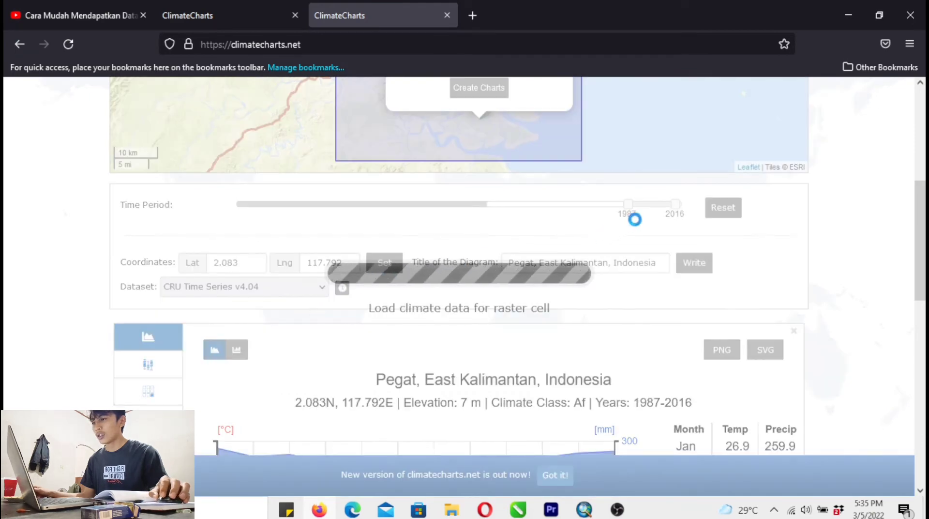
drag(678, 213, 682, 233)
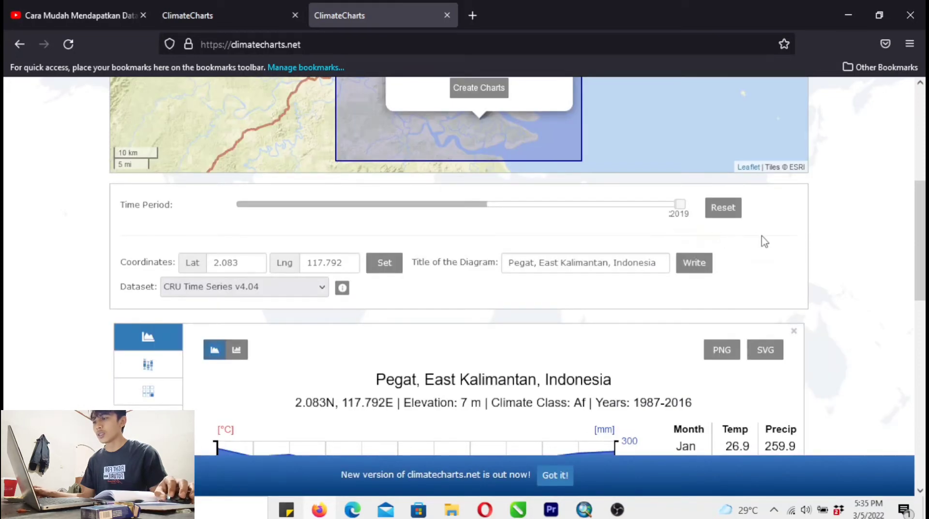
Create charts of the Pegat cell for 2018–2019 and compare their temperature mean and precipitation sum with the 1987–2016 chart.
drag(919, 250, 912, 222)
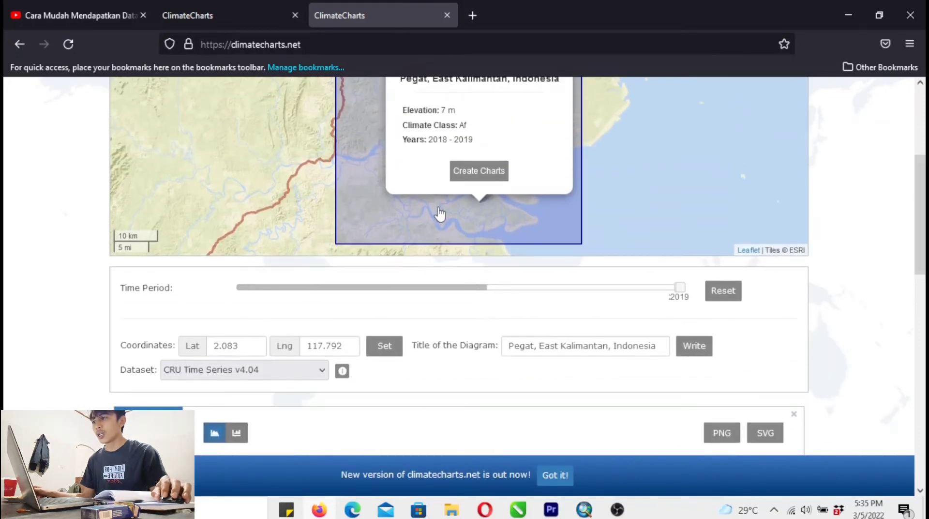
click(469, 179)
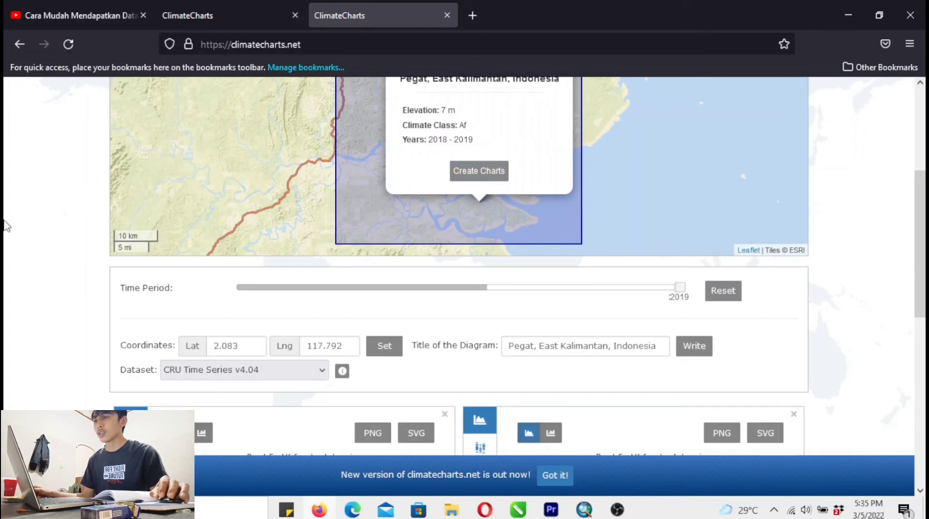
scroll(578, 242, down, 4)
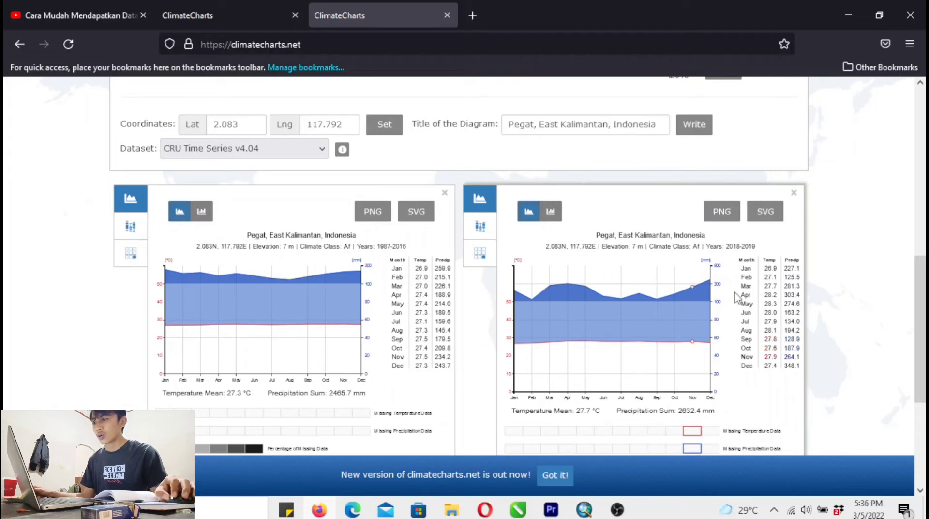
scroll(900, 334, down, 1)
scroll(920, 343, down, 1)
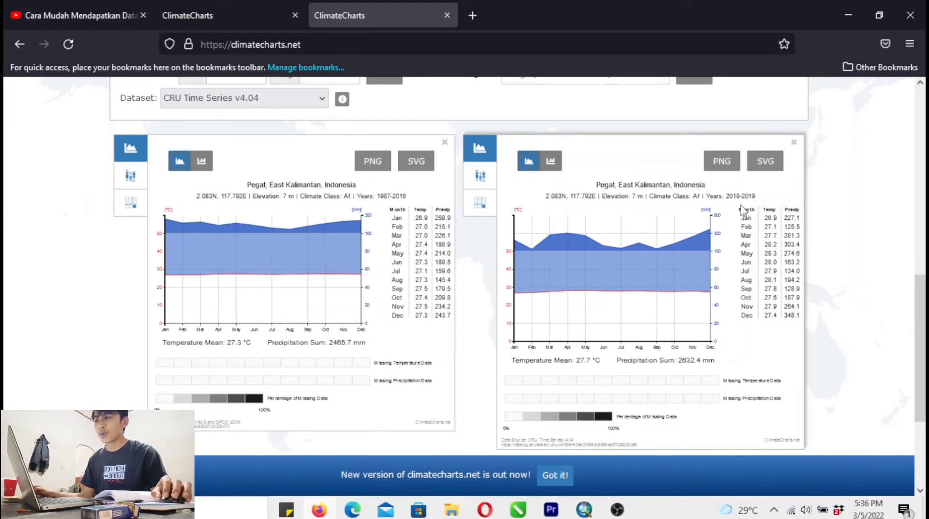
scroll(920, 348, down, 1)
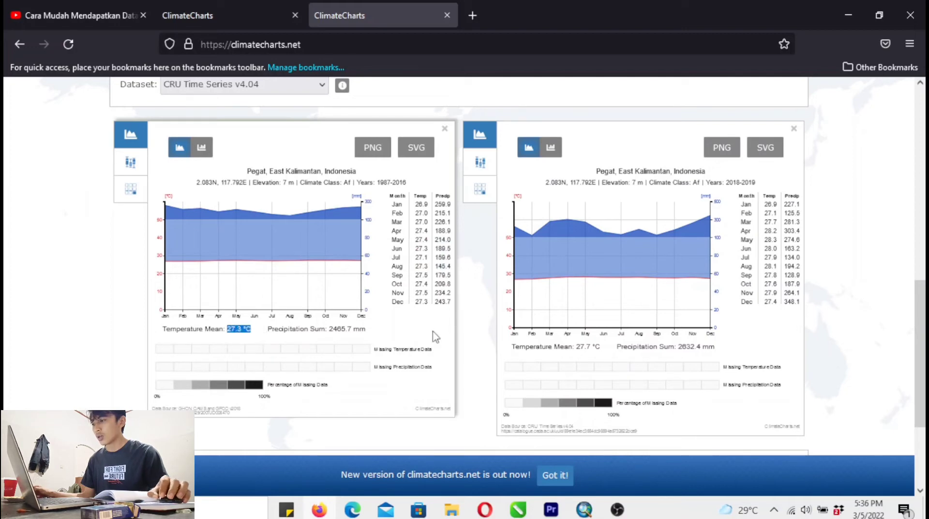
drag(577, 347, 596, 356)
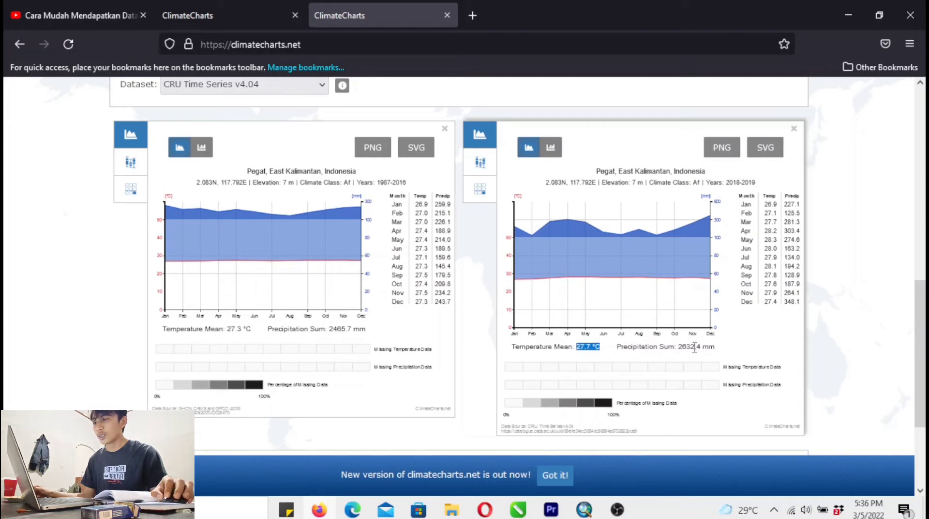
drag(678, 347, 720, 357)
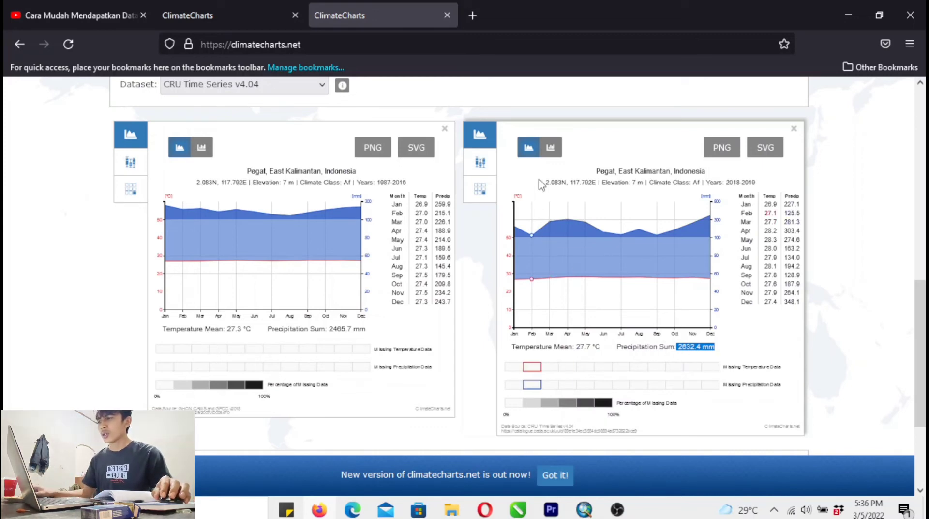
Show the monthly precipitation as bars in both Pegat climate charts.
click(549, 151)
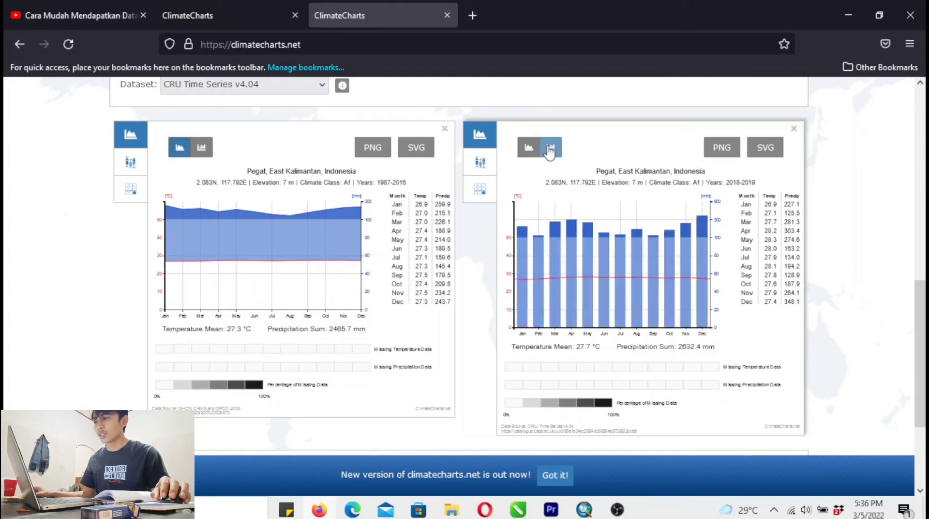
click(201, 147)
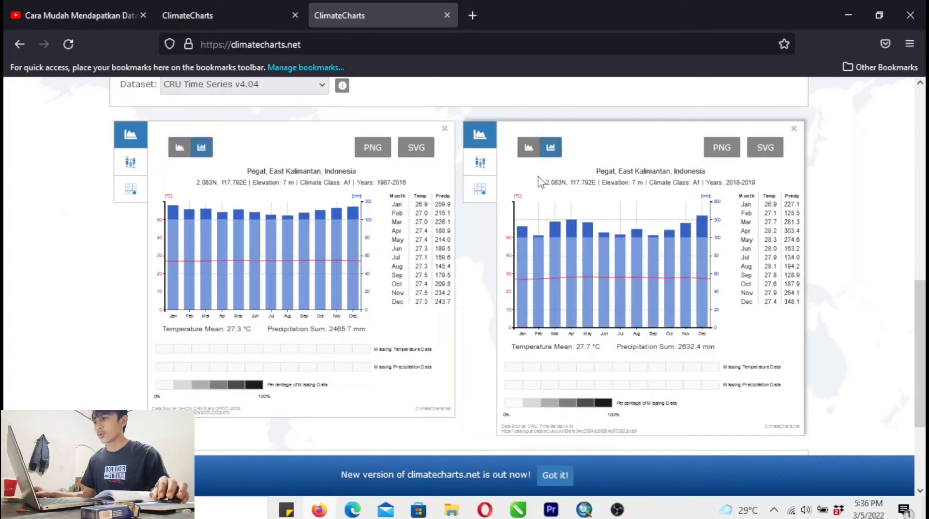
click(529, 150)
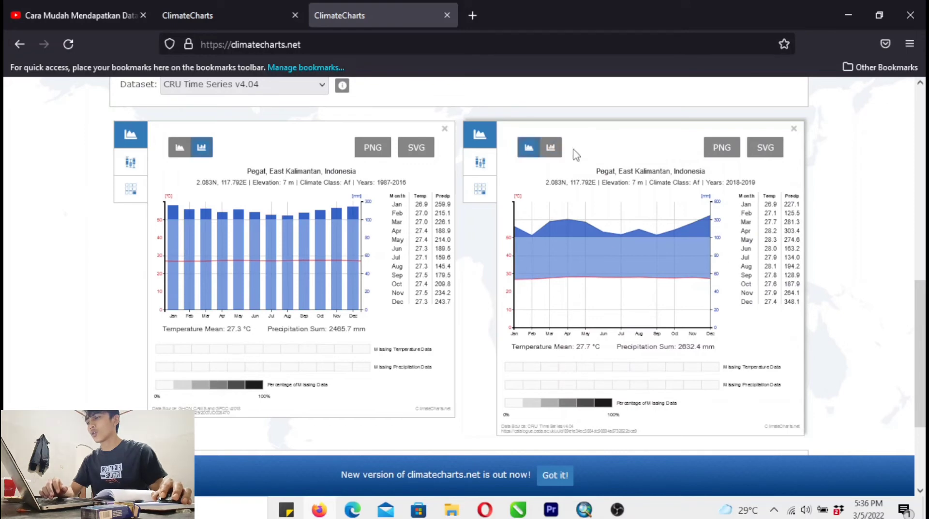
click(554, 152)
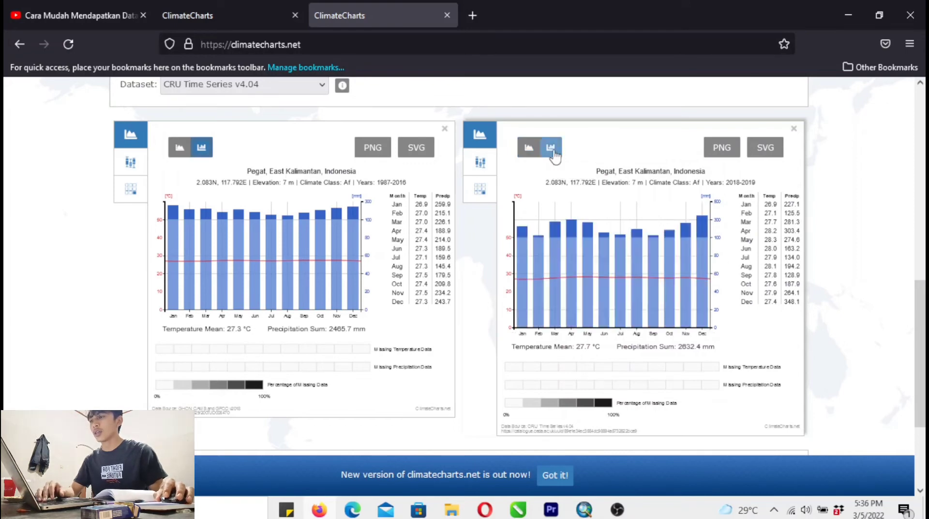
Download the 2018–2019 Pegat climate chart as a PNG image, view it in Photos, and return to the charts page.
click(728, 154)
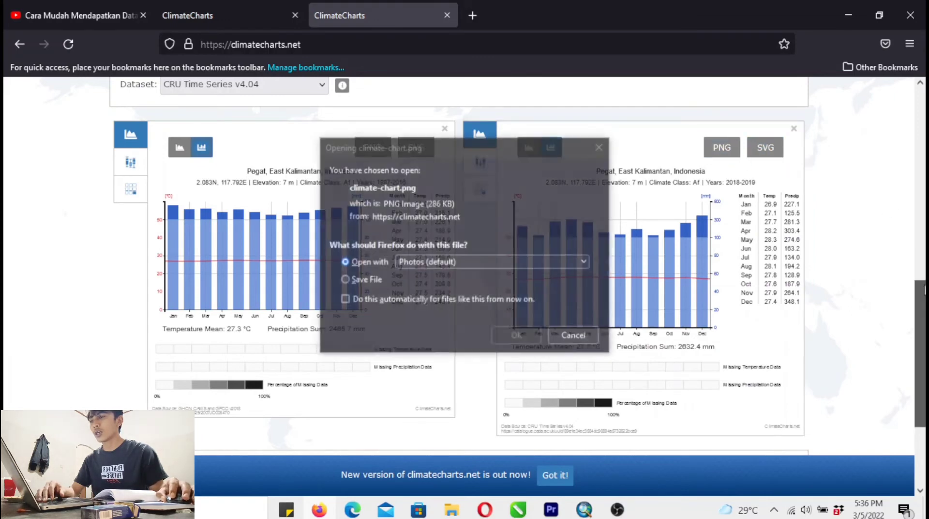
click(528, 339)
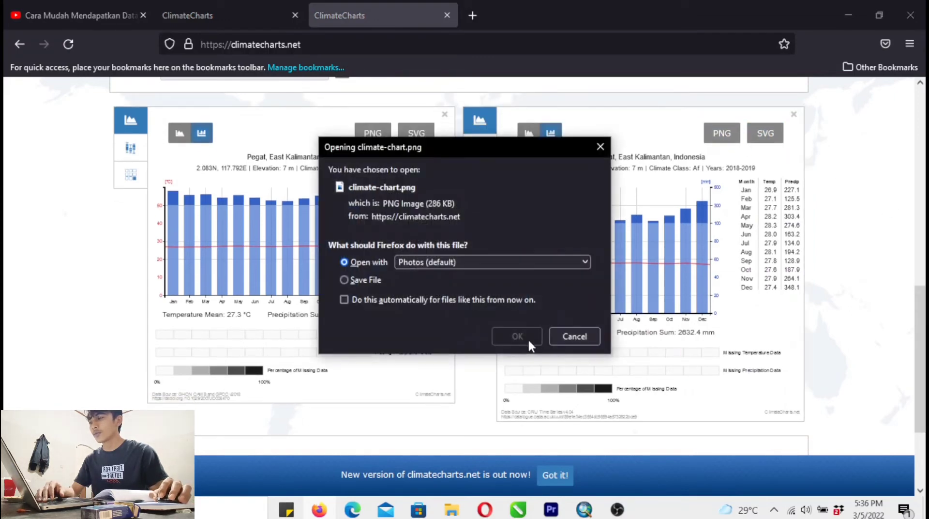
click(517, 336)
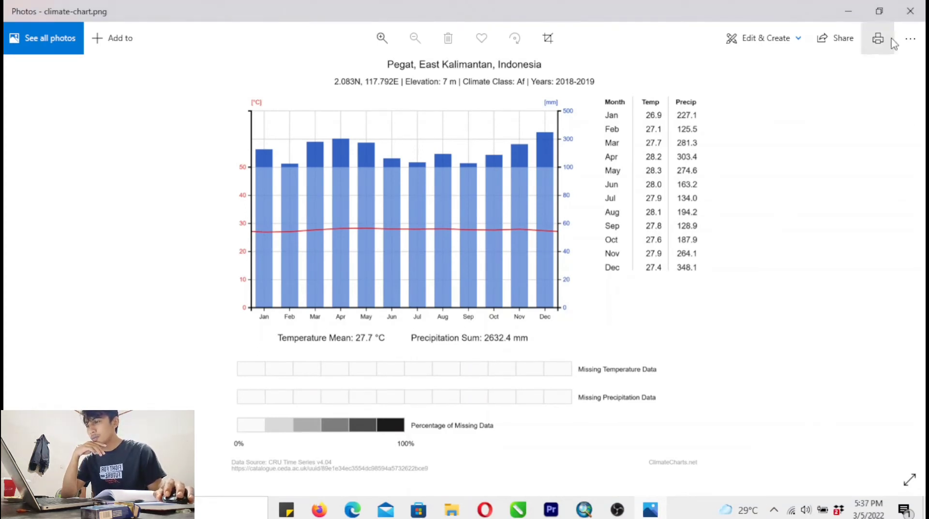
click(852, 10)
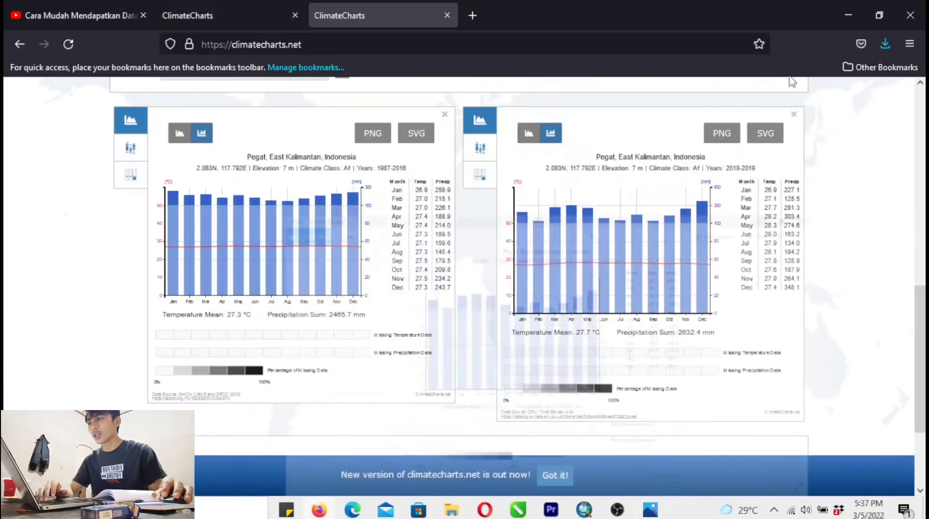
Open the SVG version of the 2018–2019 Pegat chart in Firefox, look it over, and close its tab.
click(765, 133)
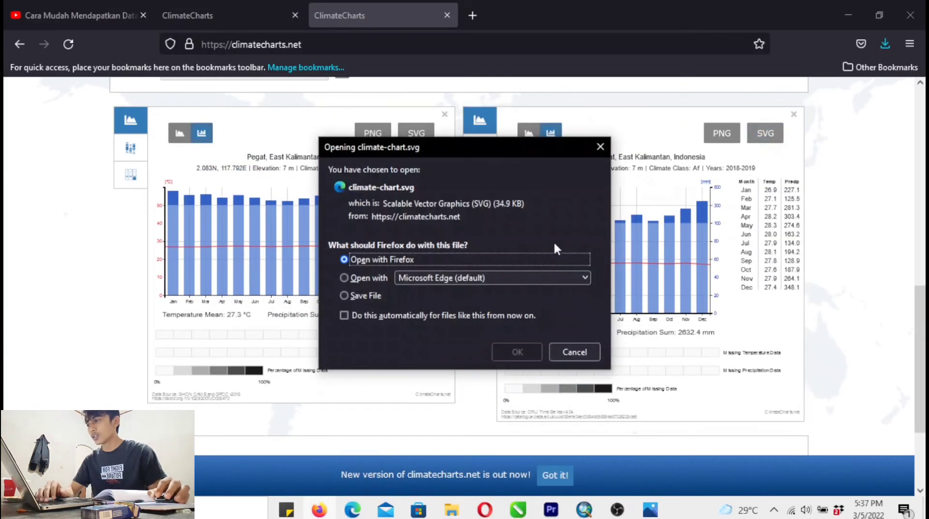
click(516, 348)
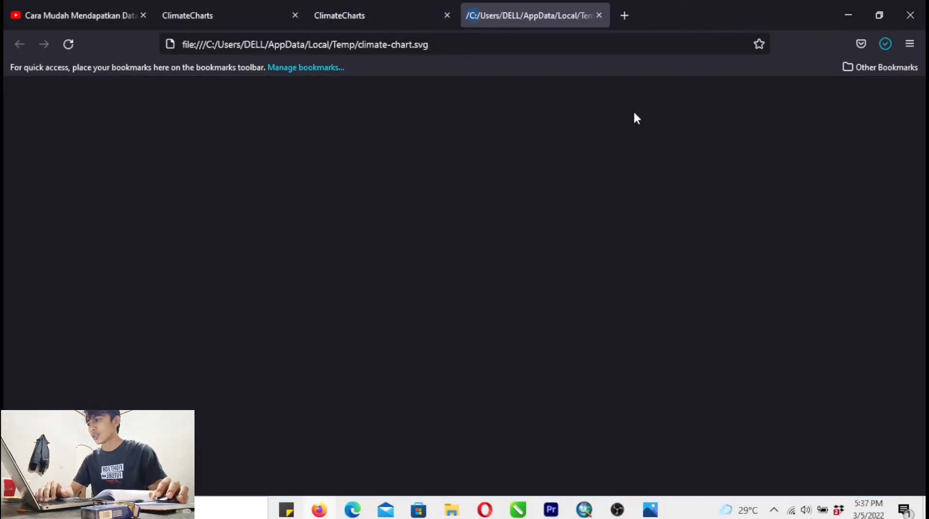
scroll(564, 91, down, 8)
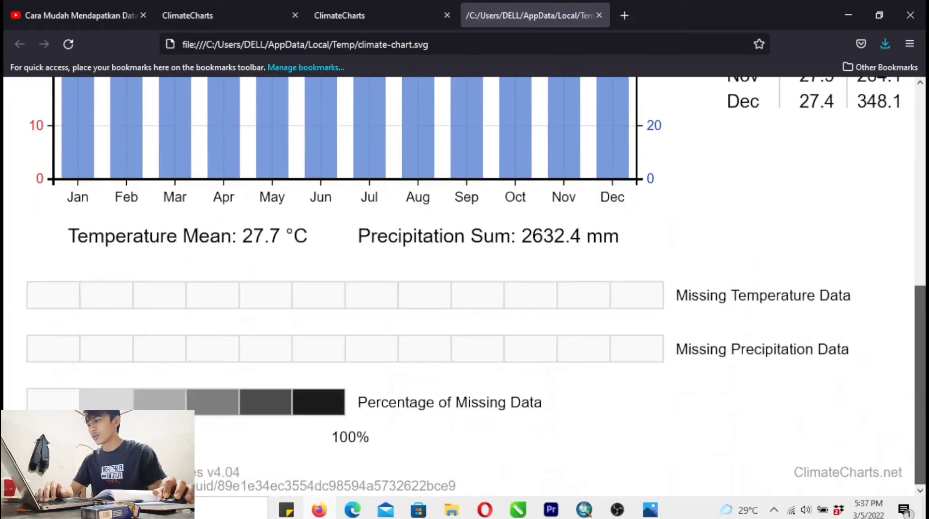
scroll(465, 286, up, 8)
right_click(887, 112)
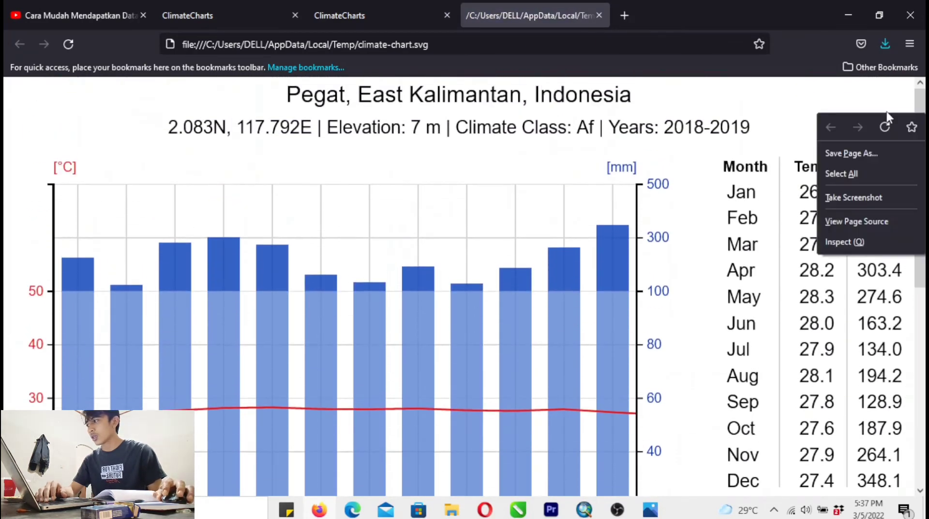
click(663, 132)
click(922, 363)
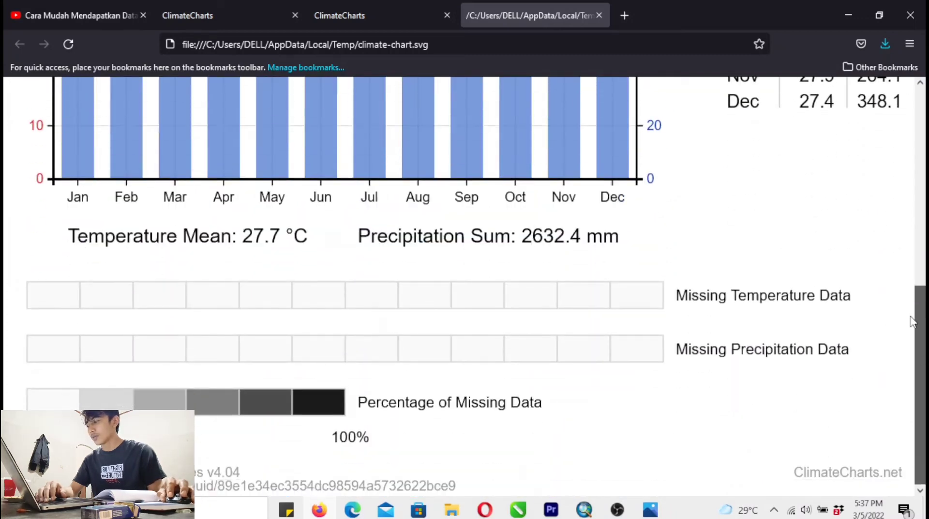
scroll(362, 151, up, 8)
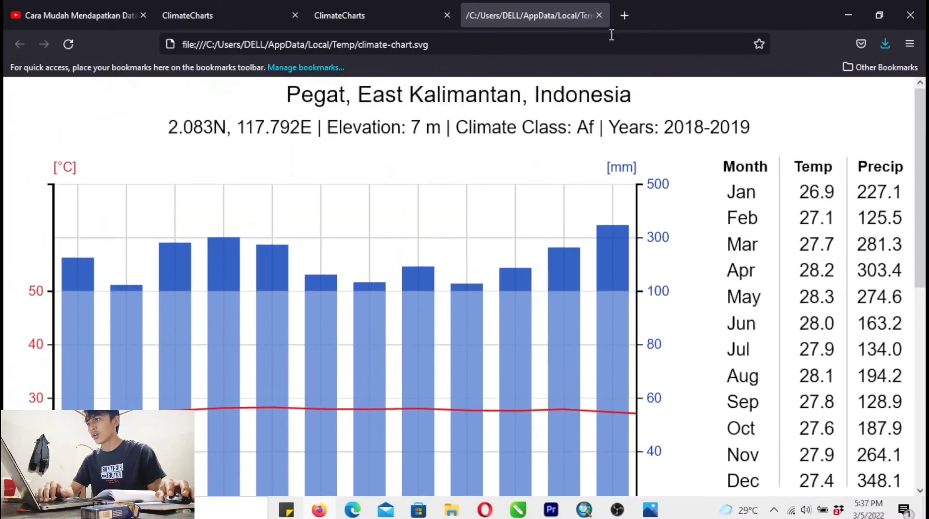
click(600, 15)
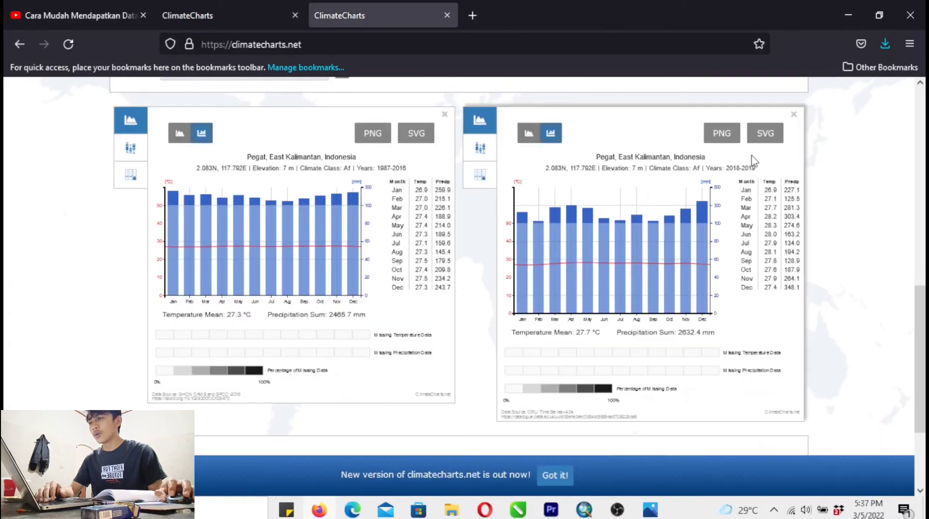
Highlight the monthly temperature and precipitation table and the coordinates line of the 2018–2019 Pegat chart.
drag(741, 183, 772, 195)
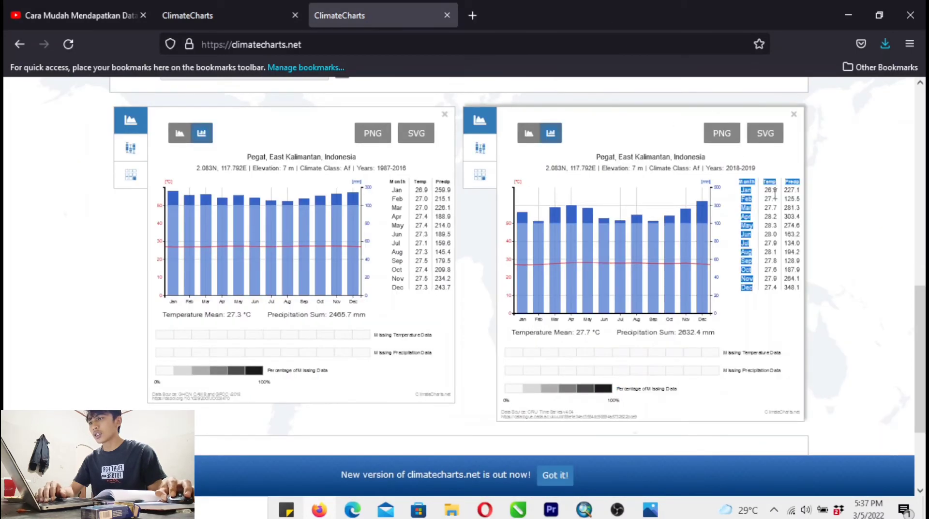
click(740, 197)
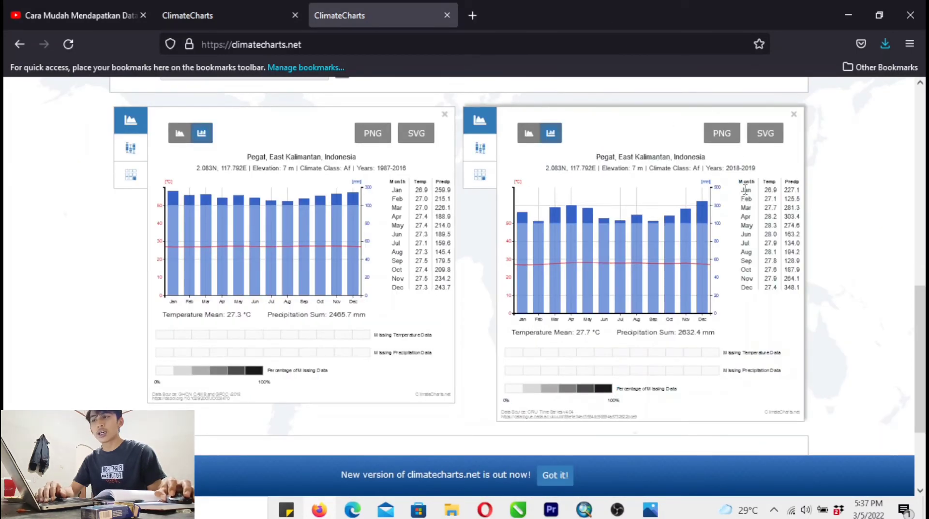
drag(738, 184, 759, 169)
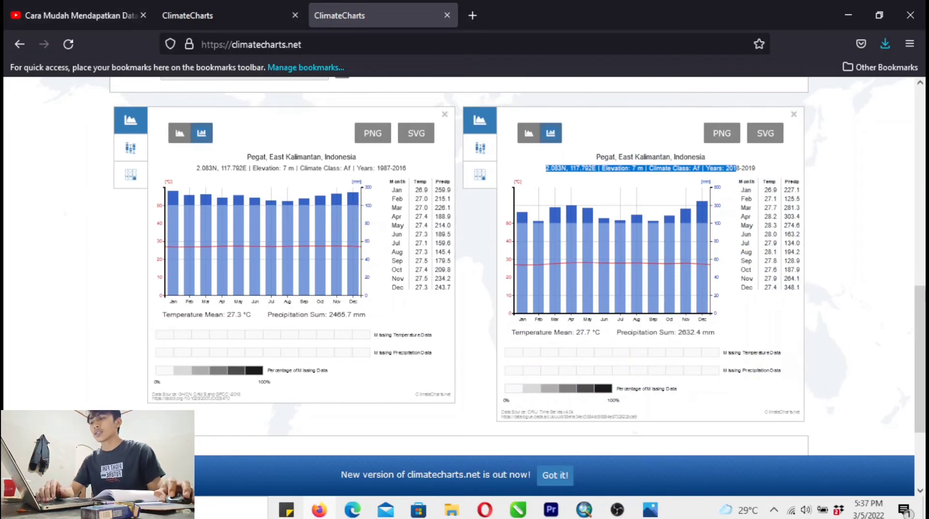
Close the Pegat cell's details and select the climate cells near Limbujelapat and Longlaai, East Kalimantan, on the zoomed-out map.
scroll(464, 257, down, 3)
scroll(881, 211, up, 10)
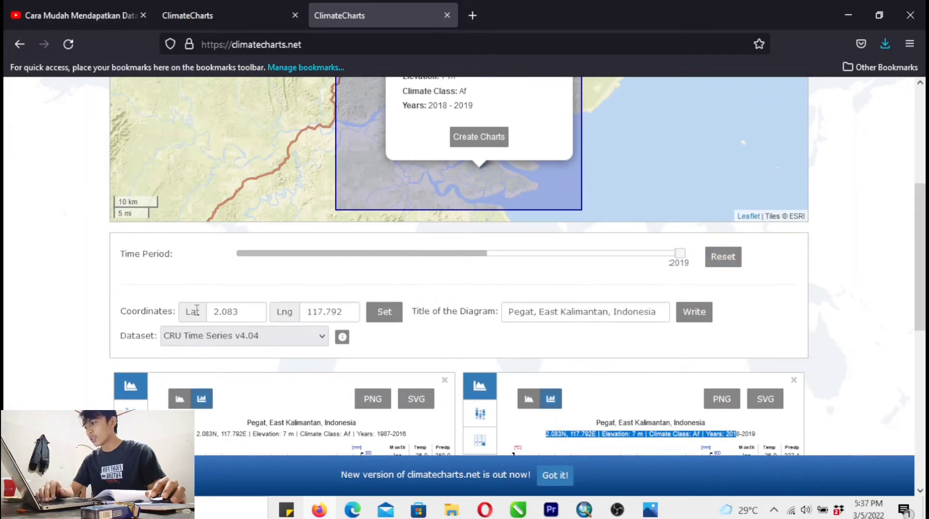
scroll(514, 249, up, 3)
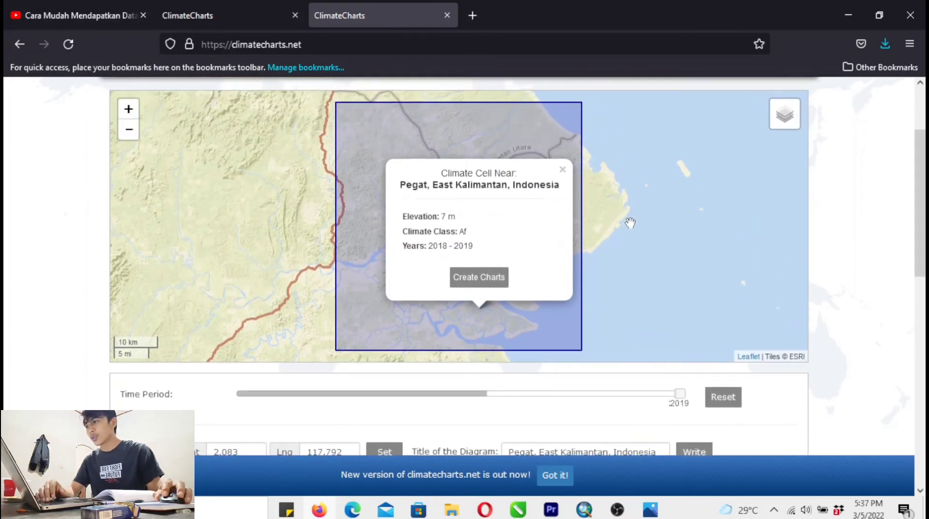
click(562, 170)
click(128, 131)
click(128, 130)
click(128, 130)
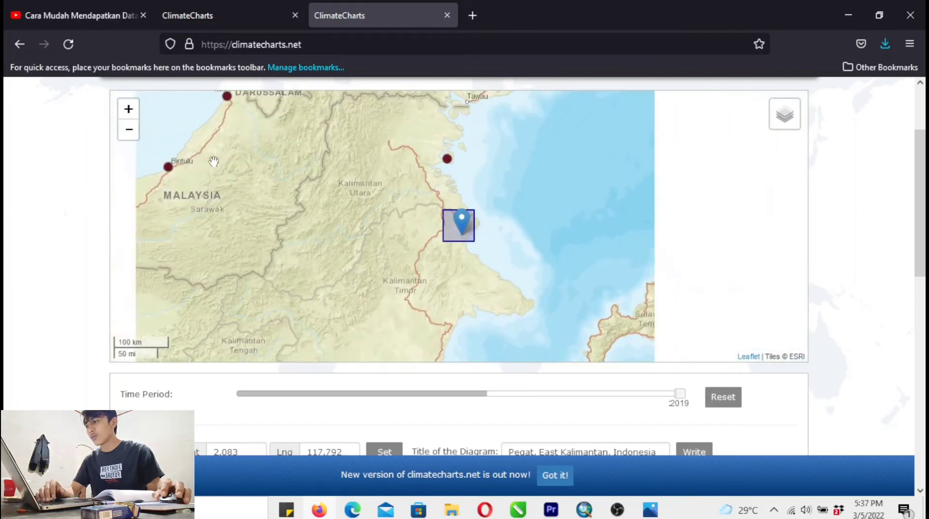
click(430, 225)
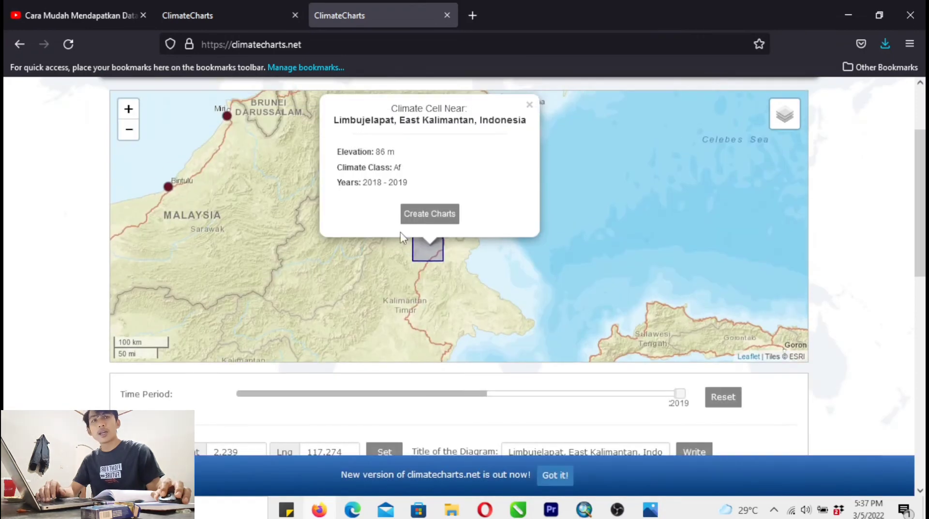
click(404, 250)
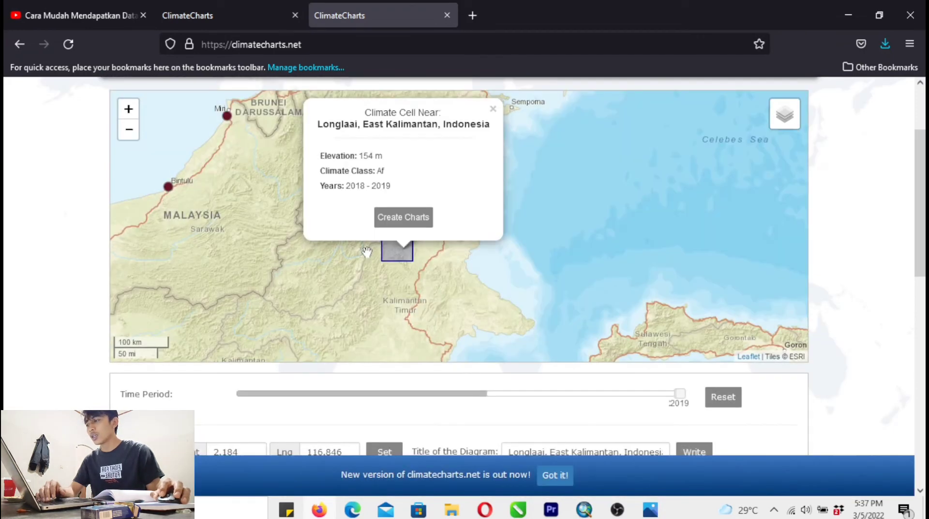
Select the Balikpapan/Se, Indonesia climate station on the map and create its charts for 2018–2019.
drag(540, 294, 577, 139)
drag(518, 256, 548, 147)
click(464, 244)
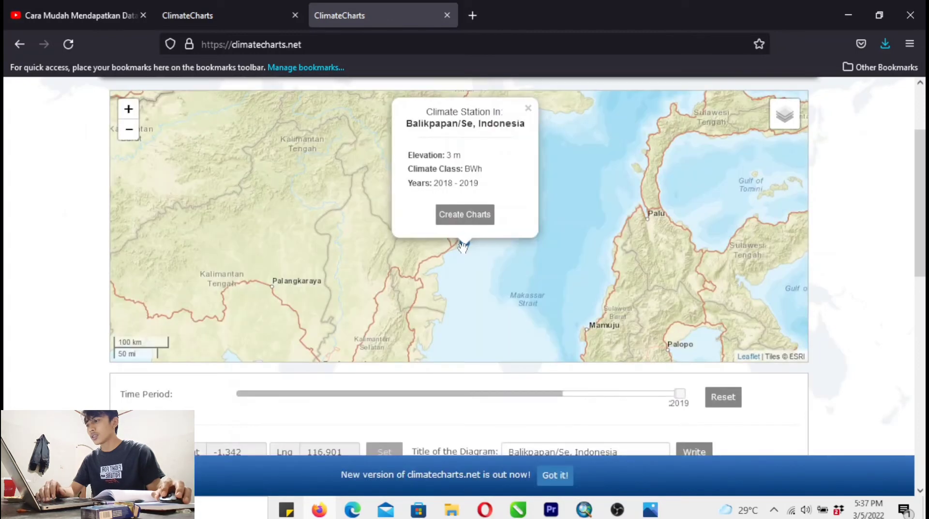
click(481, 225)
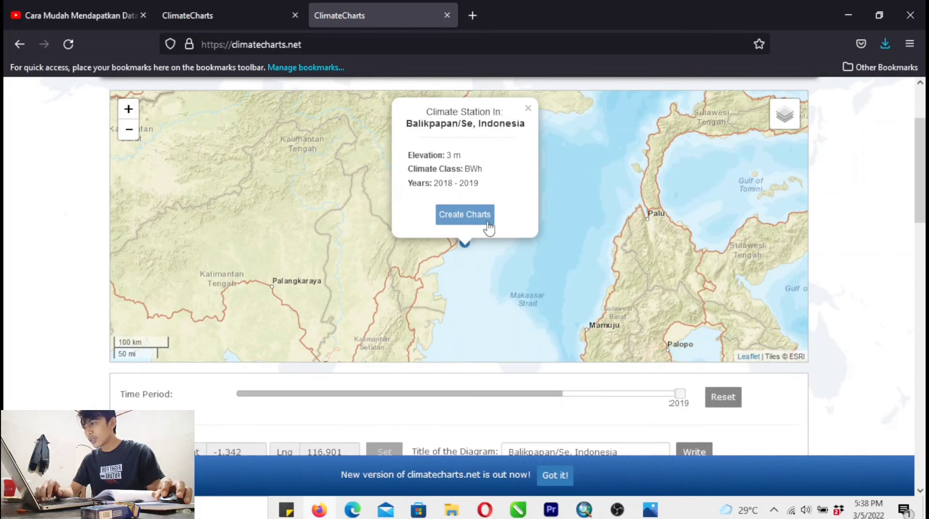
drag(920, 192, 921, 315)
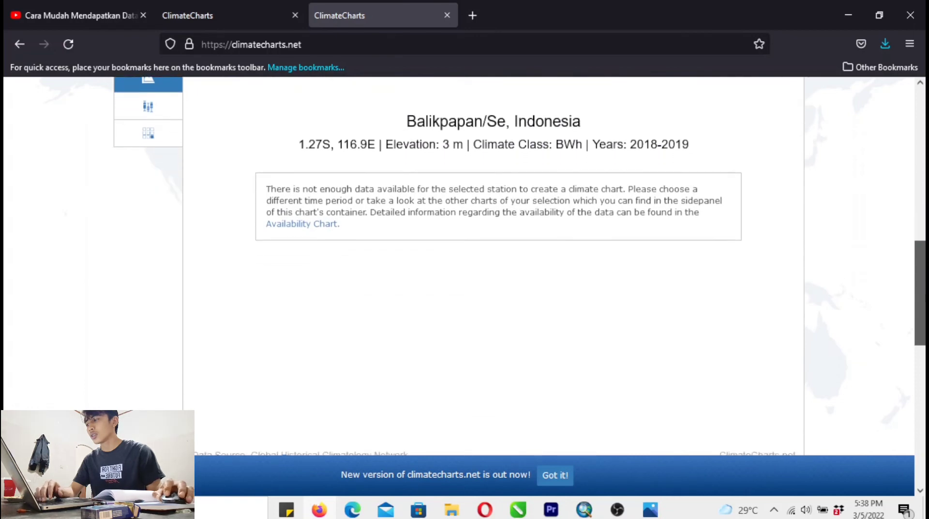
Open the availability chart for the Balikpapan/Se station and compare its fixed and relative color scaling.
click(318, 226)
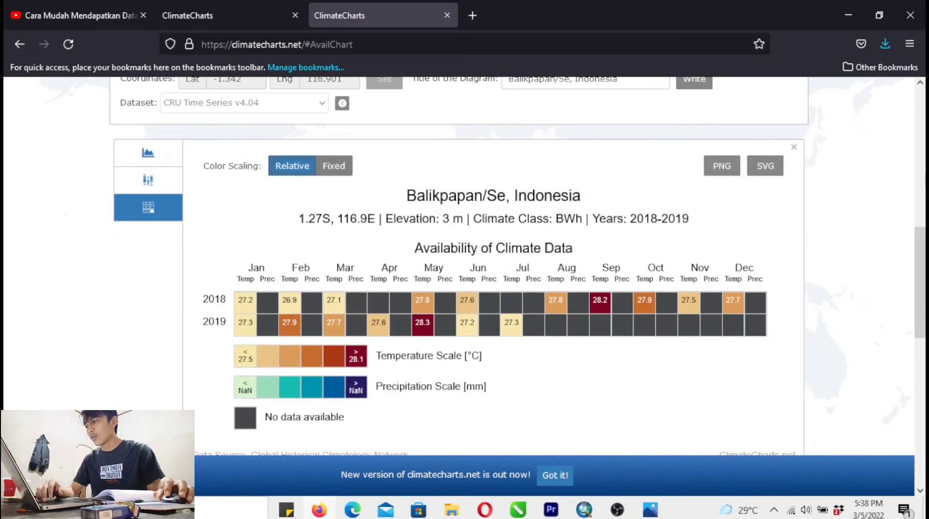
scroll(883, 186, up, 6)
scroll(920, 172, down, 6)
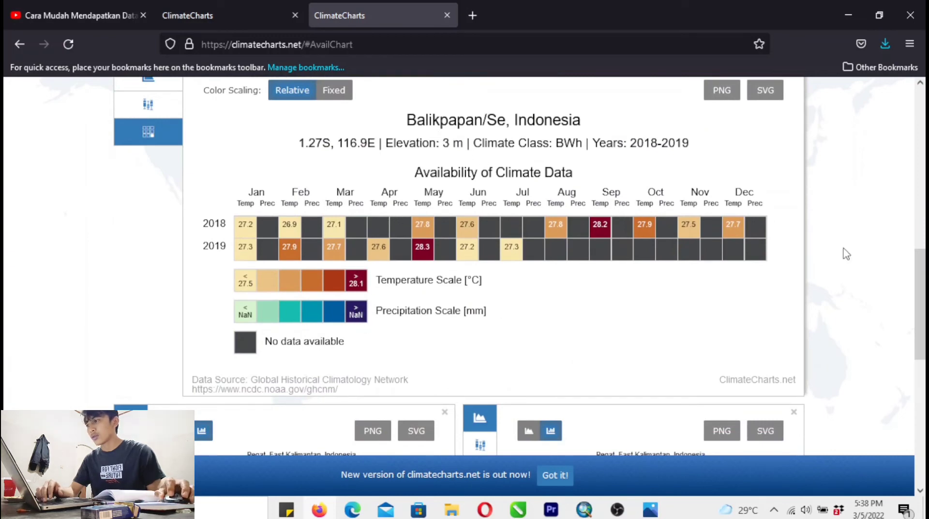
scroll(762, 219, up, 2)
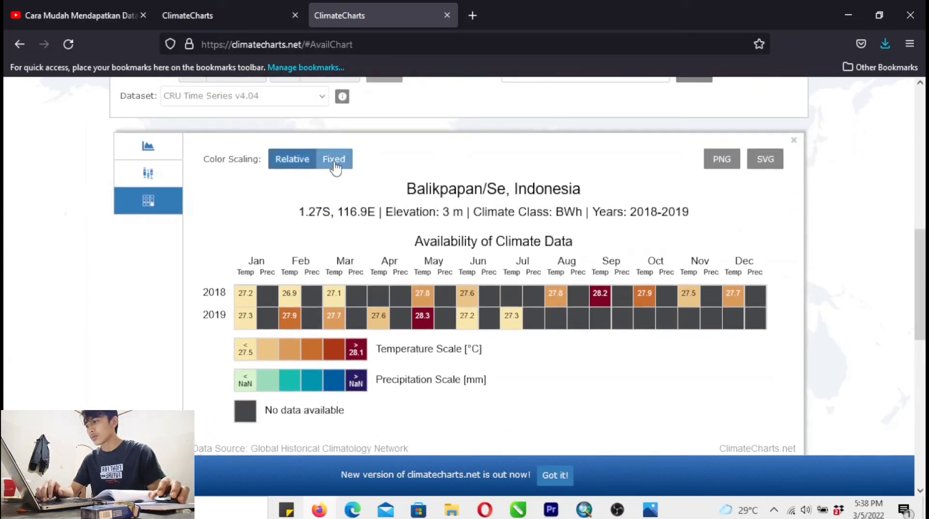
click(336, 165)
click(286, 159)
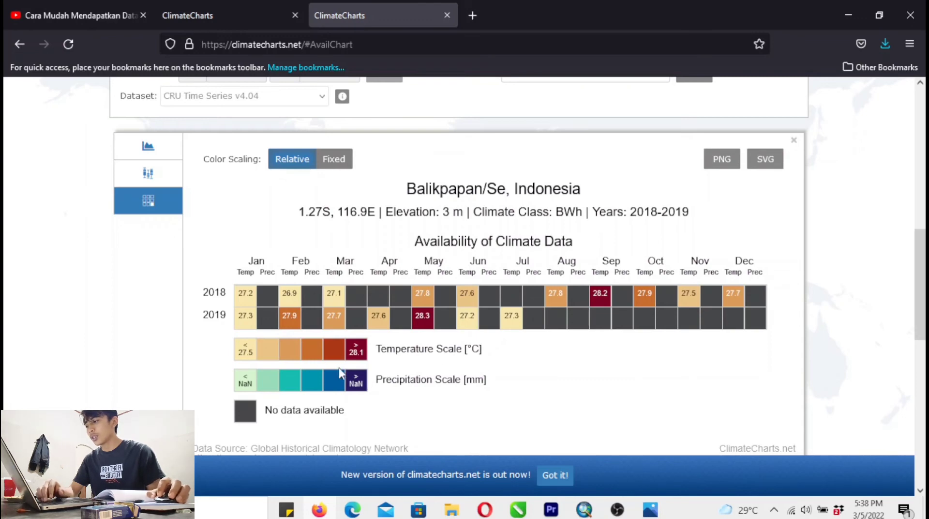
drag(919, 290, 919, 385)
scroll(361, 204, up, 3)
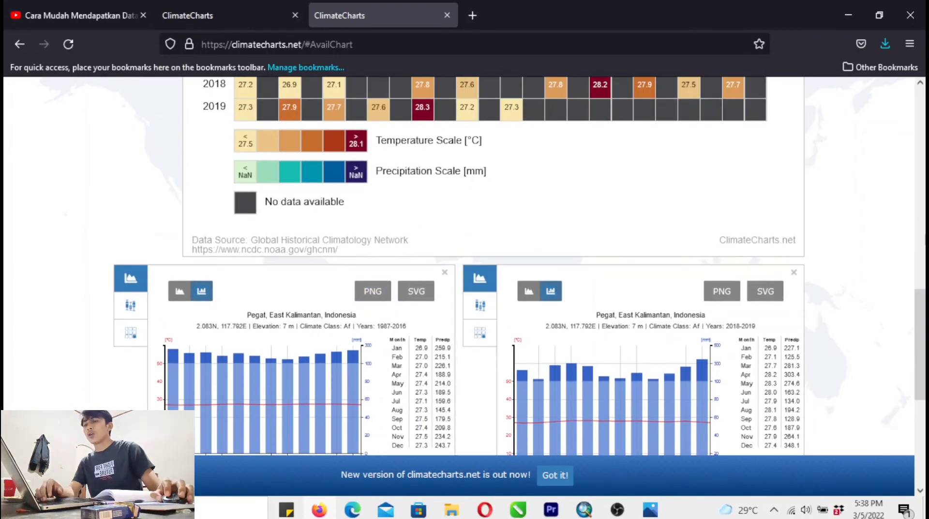
Open the Datasets & Software, License & Citation and User Guide pages in new tabs, and the About page in the current one.
drag(914, 331, 914, 193)
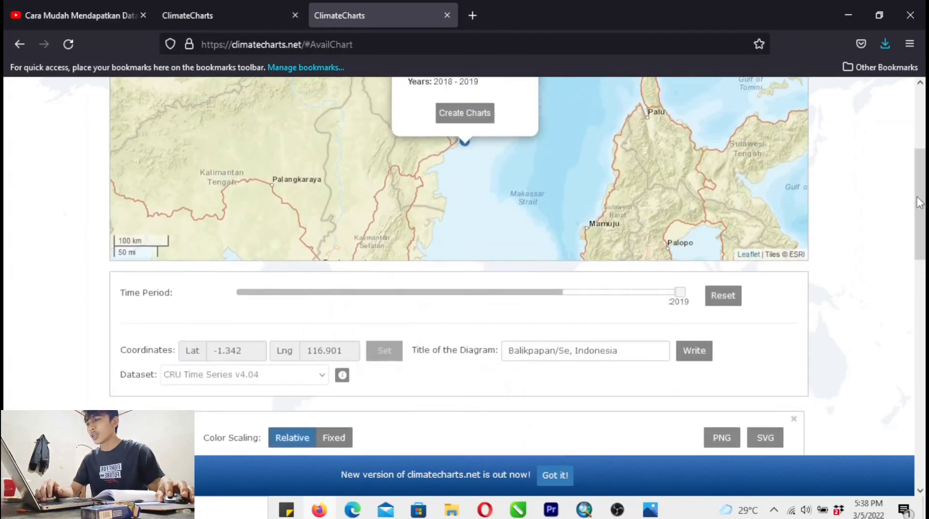
scroll(914, 193, up, 3)
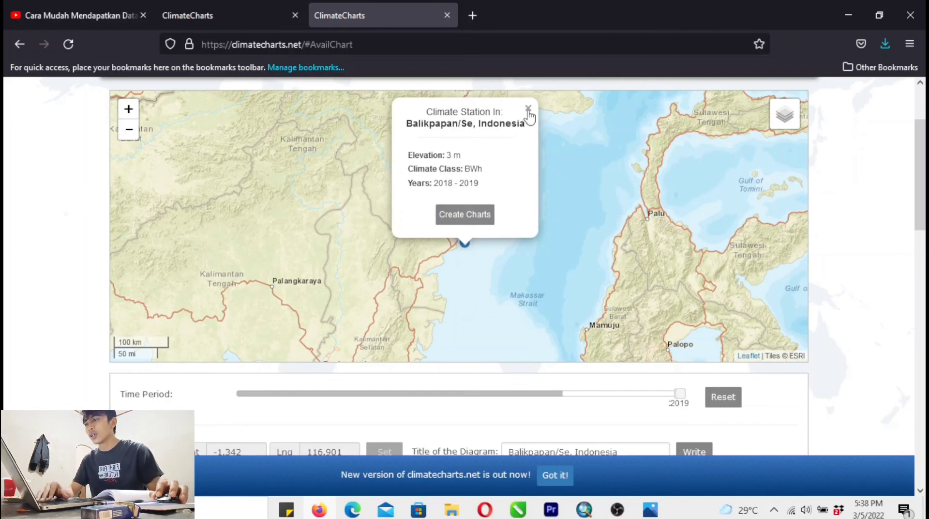
drag(922, 137, 924, 110)
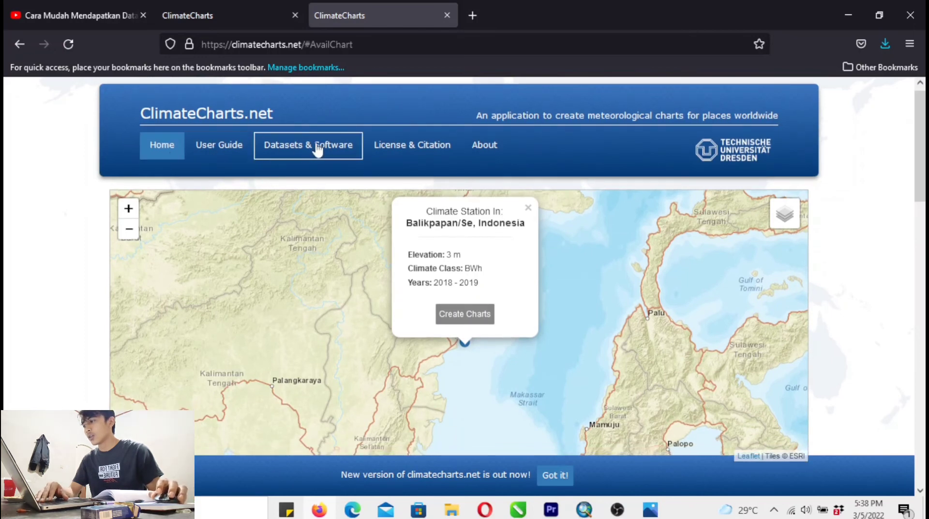
right_click(296, 149)
click(333, 166)
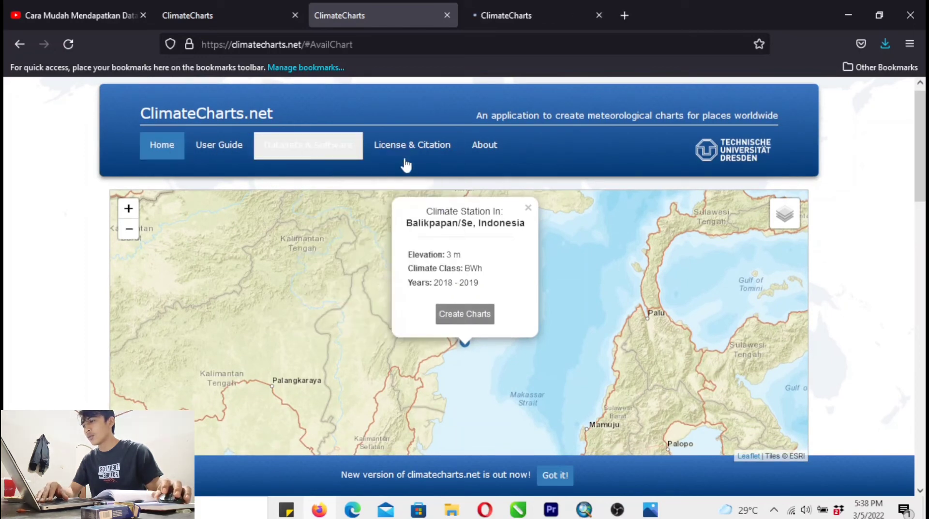
right_click(415, 145)
click(447, 159)
right_click(490, 147)
click(509, 159)
right_click(210, 155)
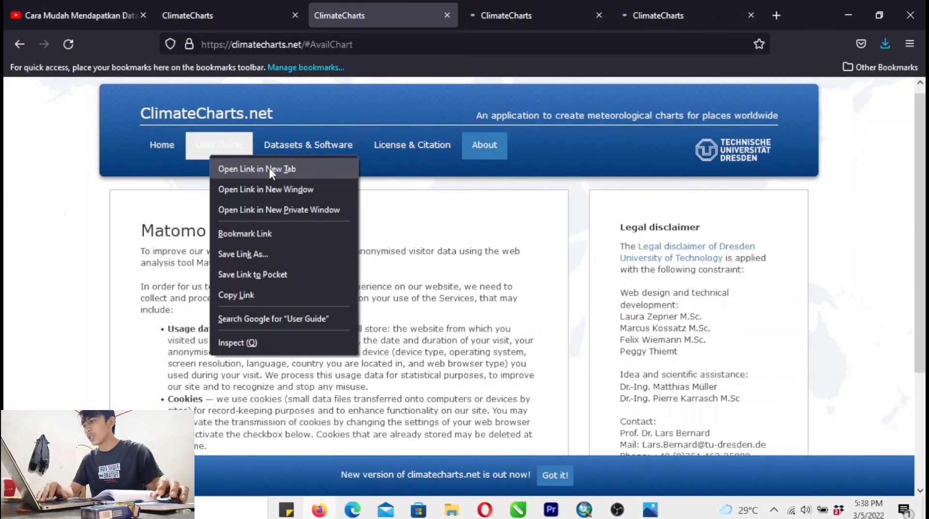
click(269, 168)
Accept all cookies in the new Datasets & Software and License & Citation tabs.
click(416, 11)
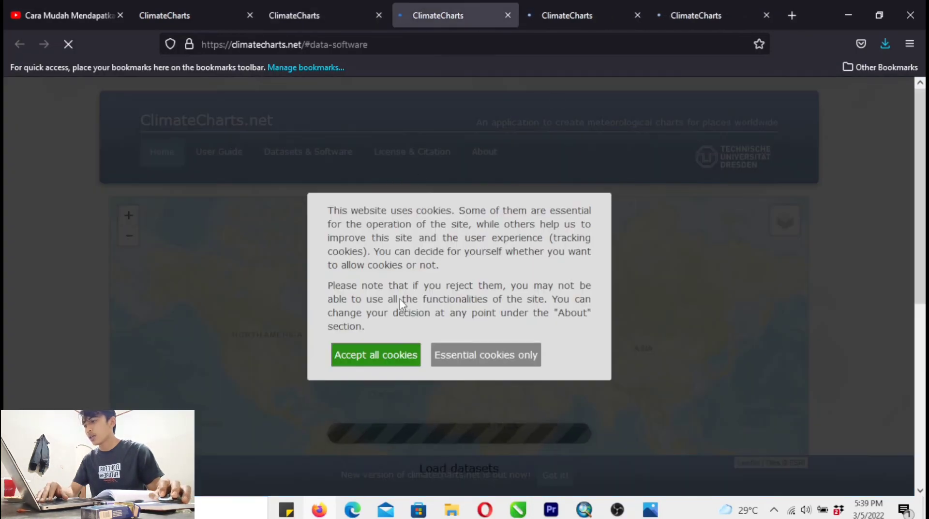
click(387, 347)
click(562, 15)
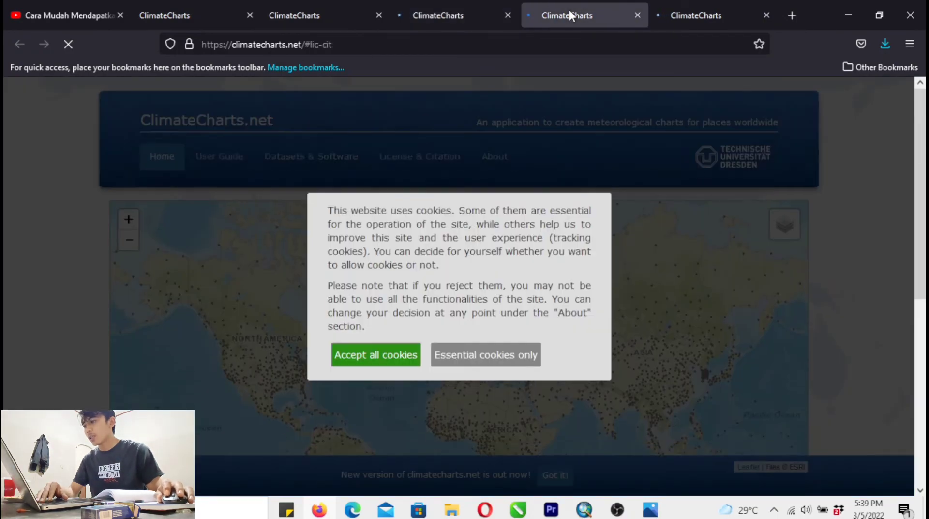
click(387, 356)
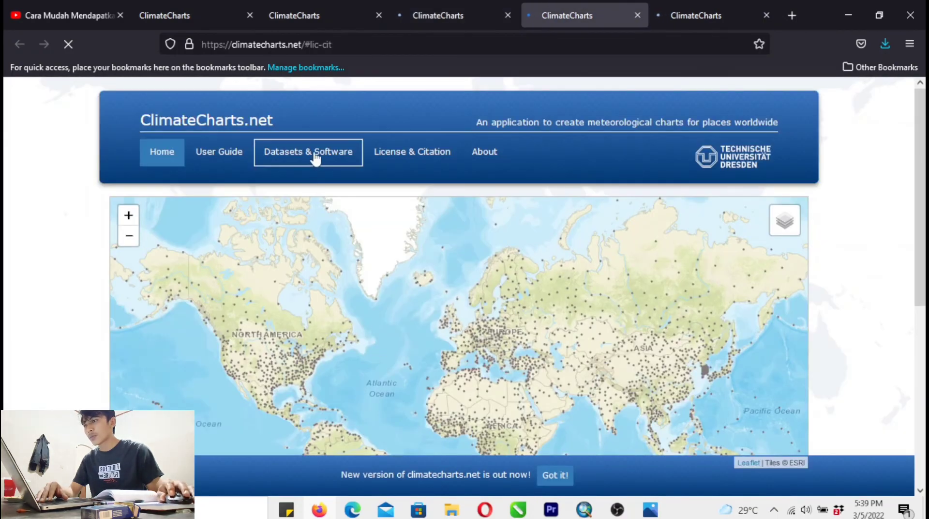
Check which climate datasets the home page's chart settings offer.
scroll(460, 266, down, 5)
drag(921, 309, 921, 360)
click(225, 270)
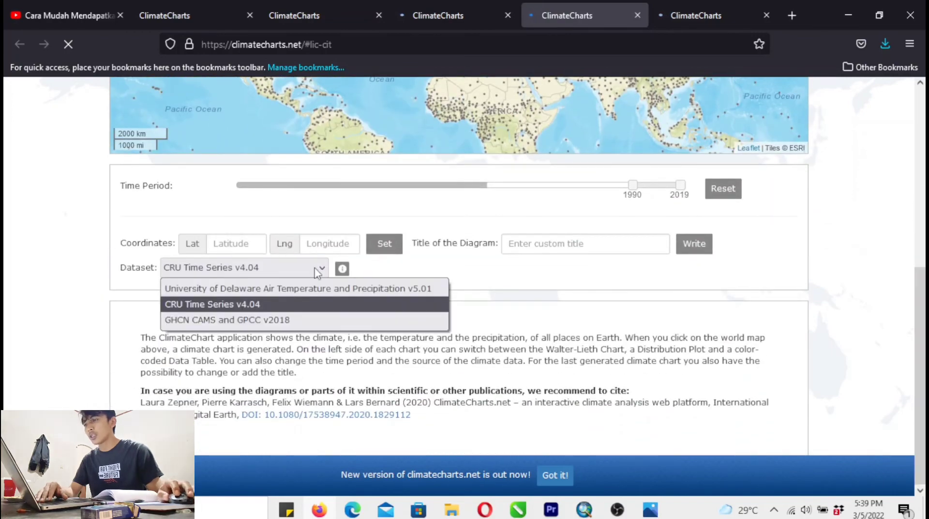
drag(924, 317, 801, 33)
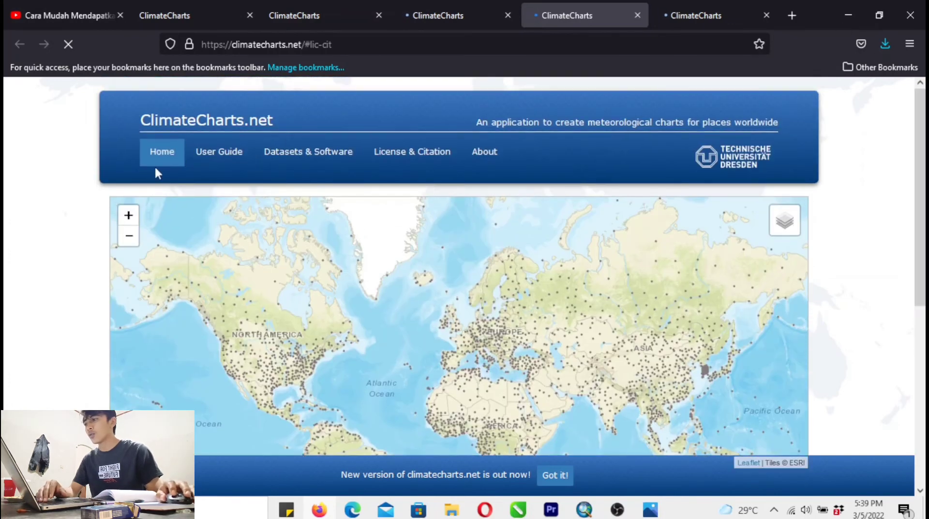
Look through the Datasets & Software, License & Citation and About pages.
click(325, 152)
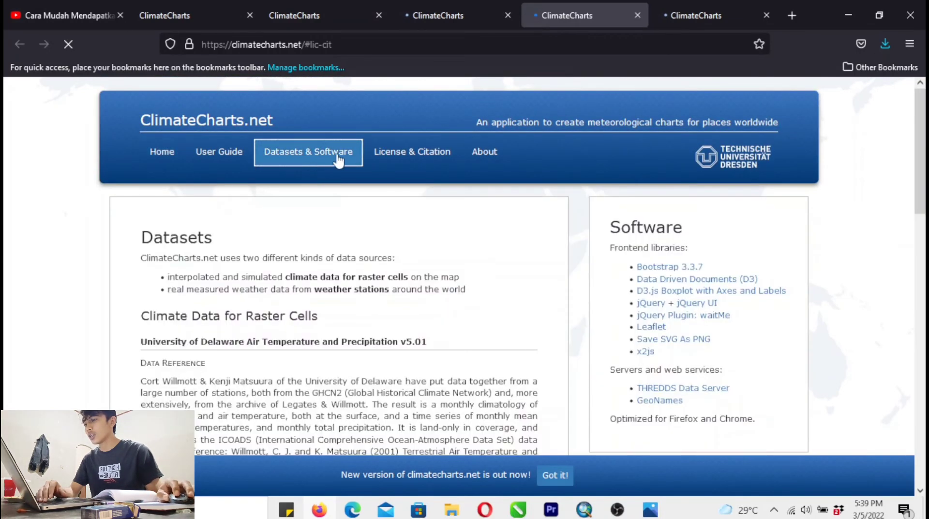
click(439, 160)
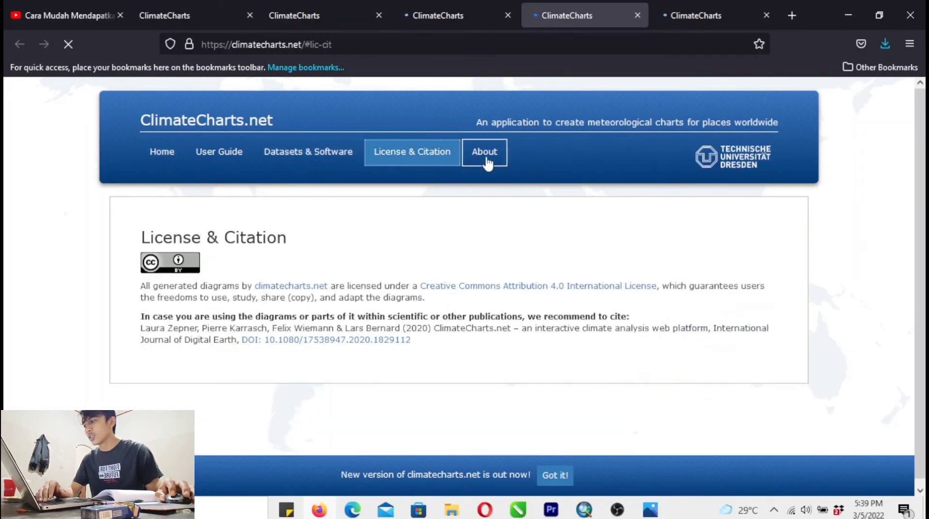
click(485, 152)
click(416, 152)
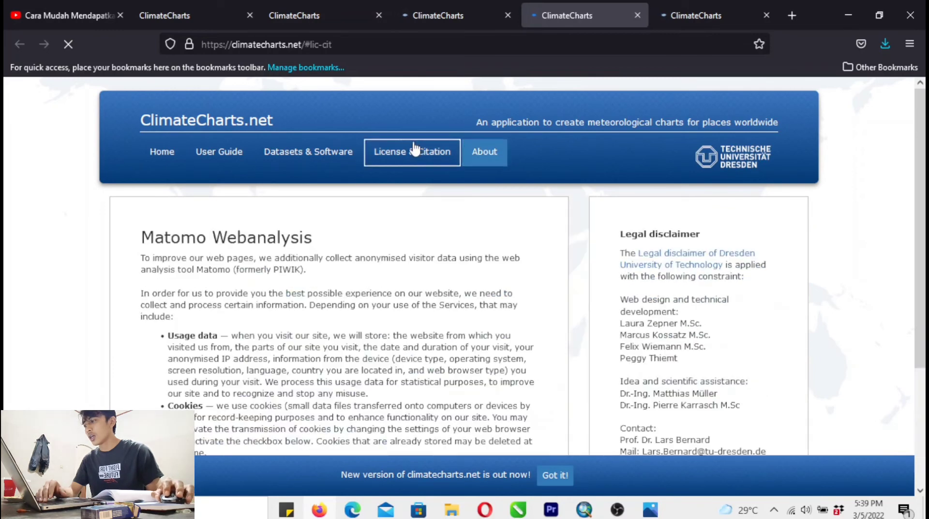
Open the University of Delaware and CRU Time Series v4.04 data reference links from the Datasets & Software page in new tabs.
click(334, 160)
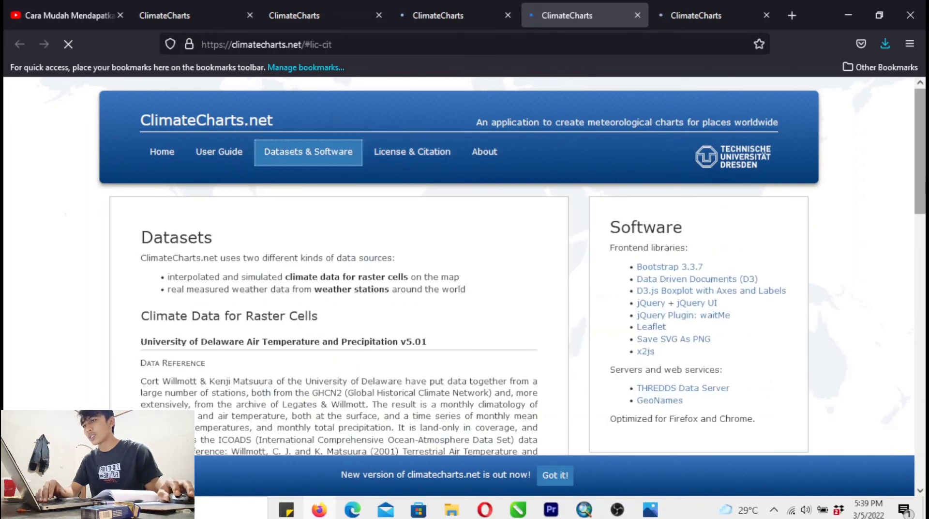
drag(924, 164, 923, 248)
right_click(433, 237)
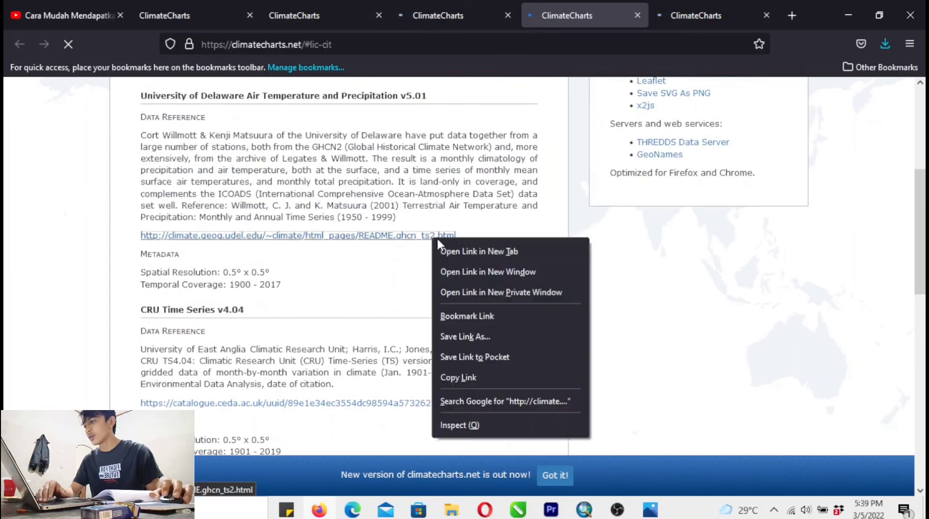
click(455, 250)
right_click(405, 409)
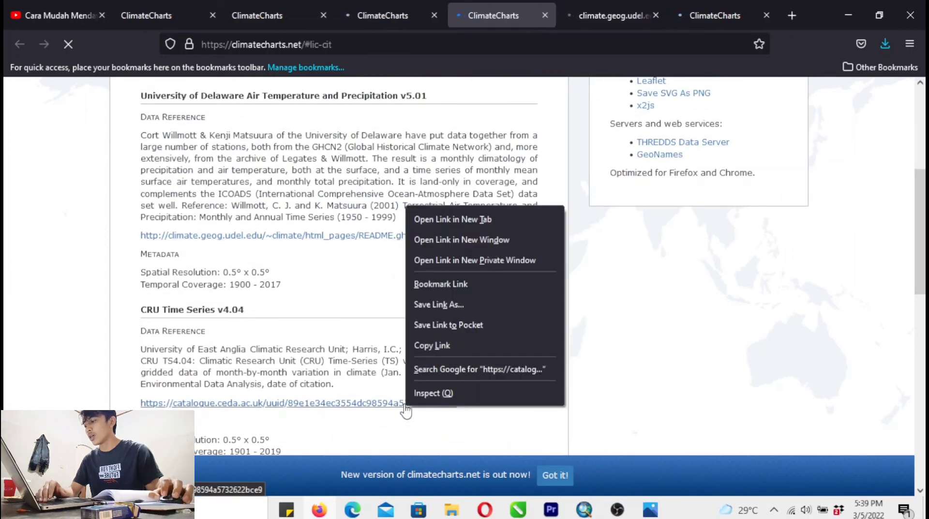
click(464, 220)
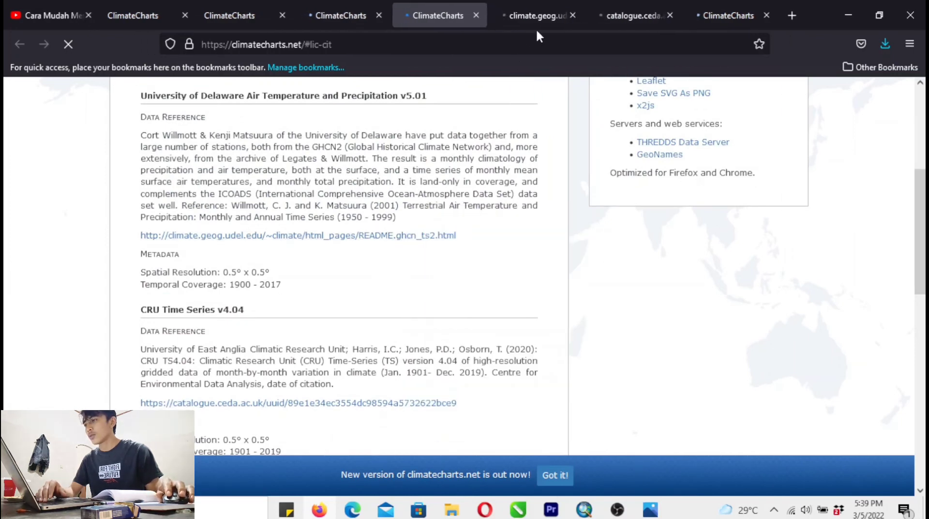
Check the University of Delaware README tab and read the CRU TS4.04 dataset record's abstract and coverage in the CEDA Archive.
click(536, 16)
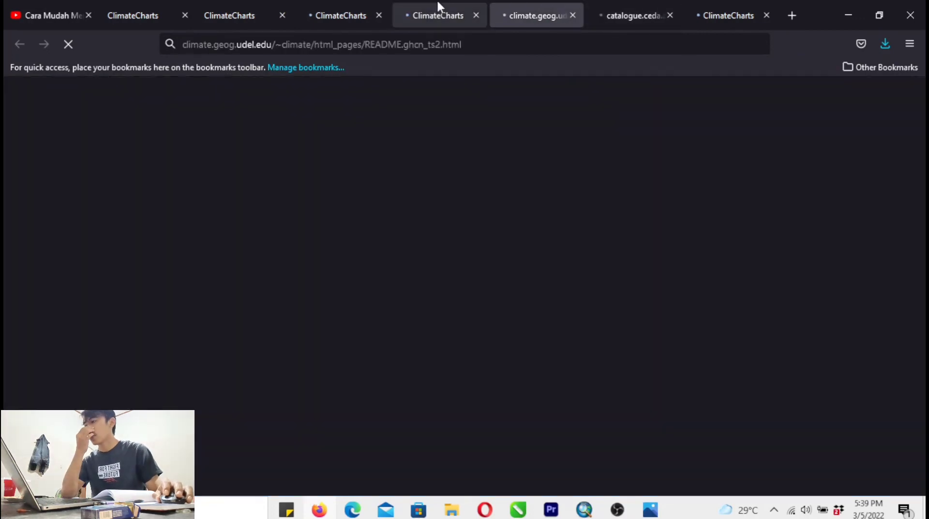
click(440, 14)
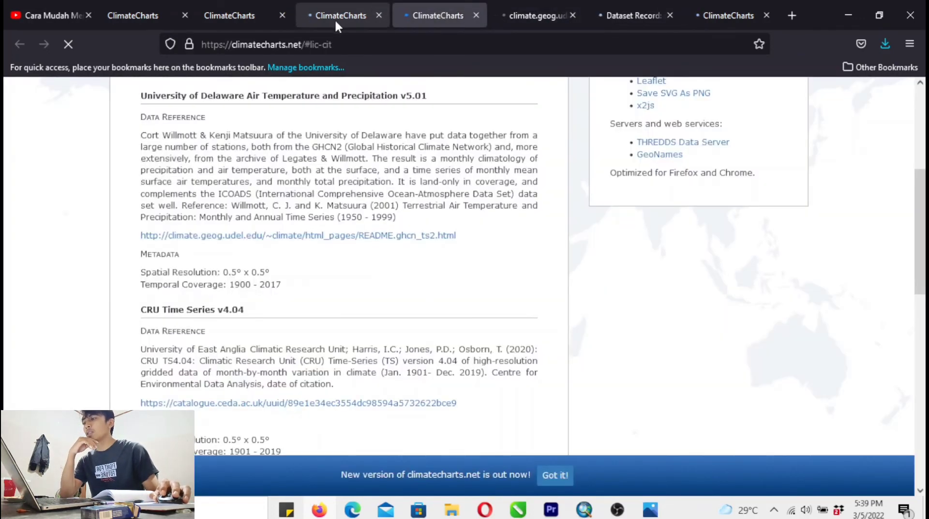
click(530, 15)
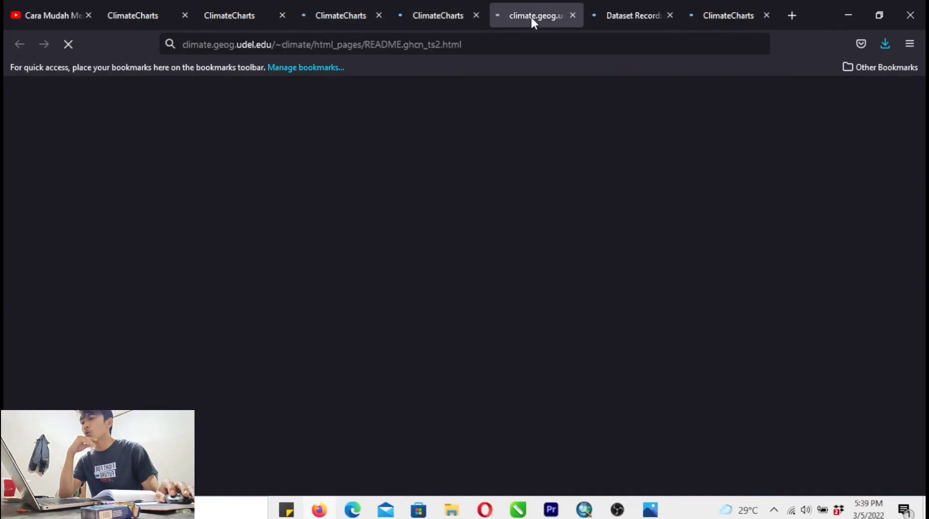
click(645, 11)
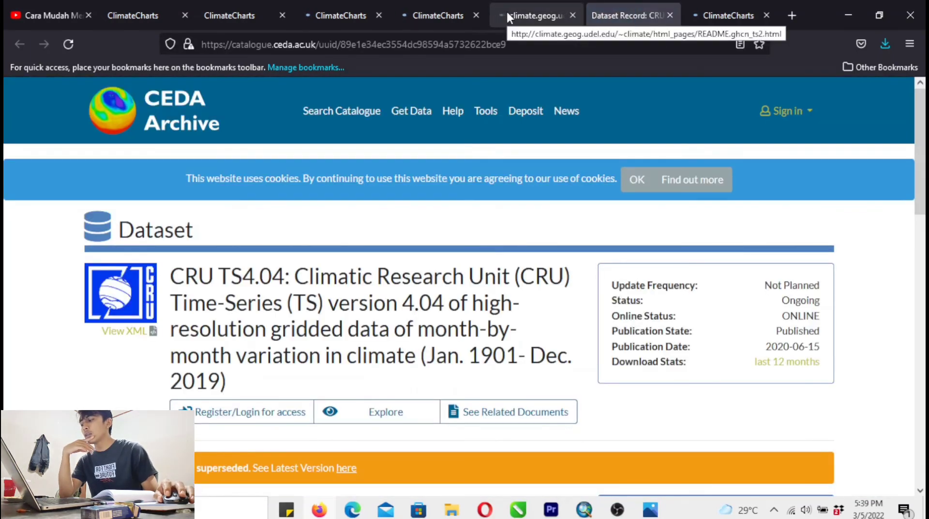
click(507, 11)
click(652, 5)
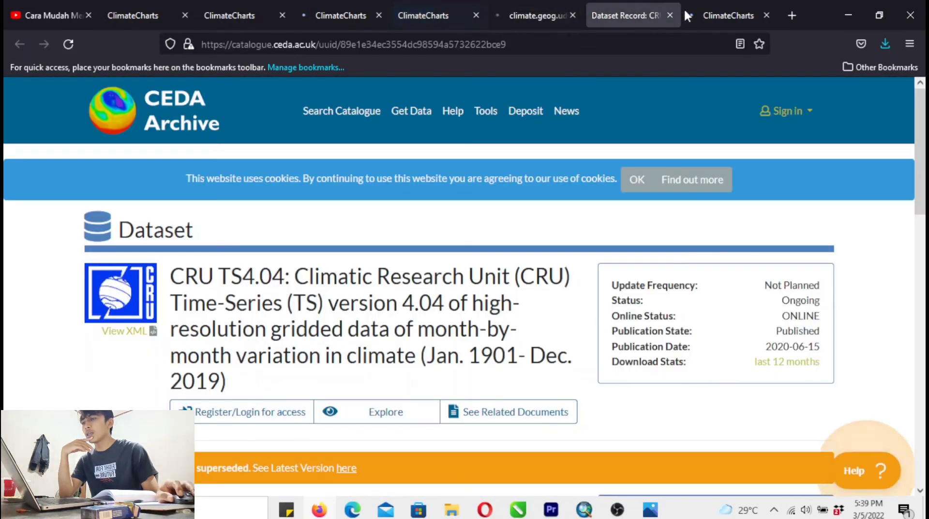
scroll(464, 291, down, 5)
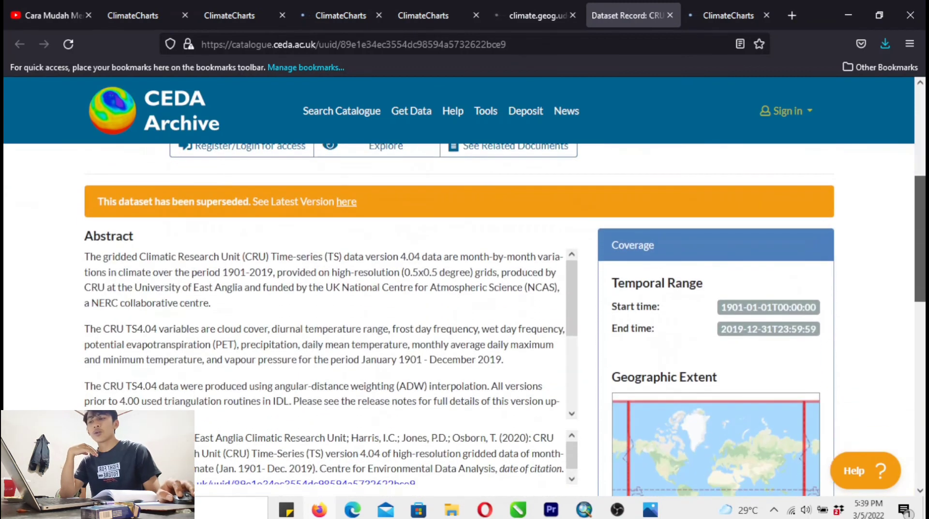